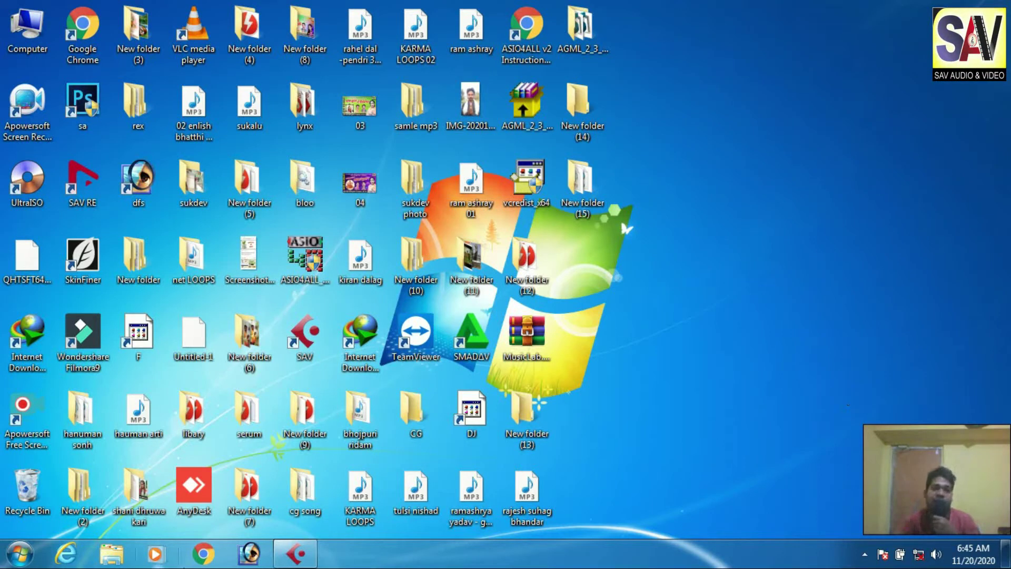
Step: Switch to the Cubase project and record a vocal take on the Audio 01 track from bar 6 to about bar 15
left_click(308, 564)
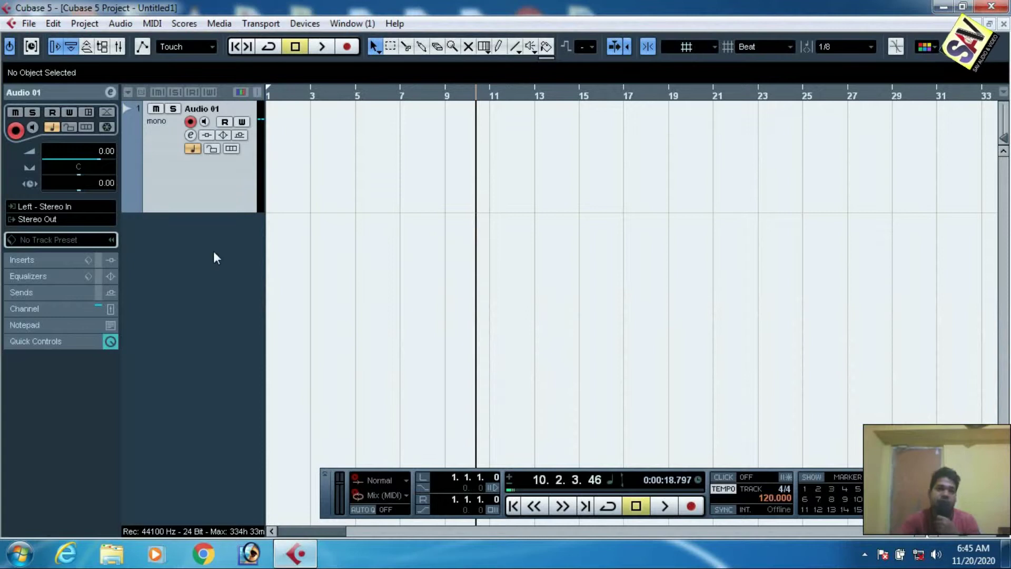
mouse_move(346, 96)
left_mouse_down()
mouse_move(322, 102)
mouse_move(338, 136)
mouse_move(330, 119)
mouse_move(347, 106)
left_mouse_up()
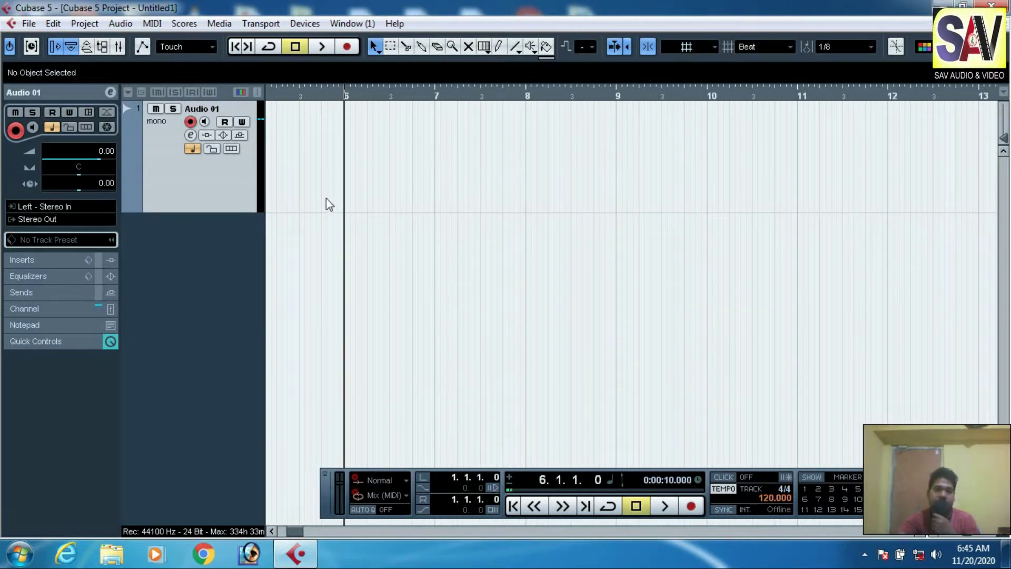
left_click(346, 48)
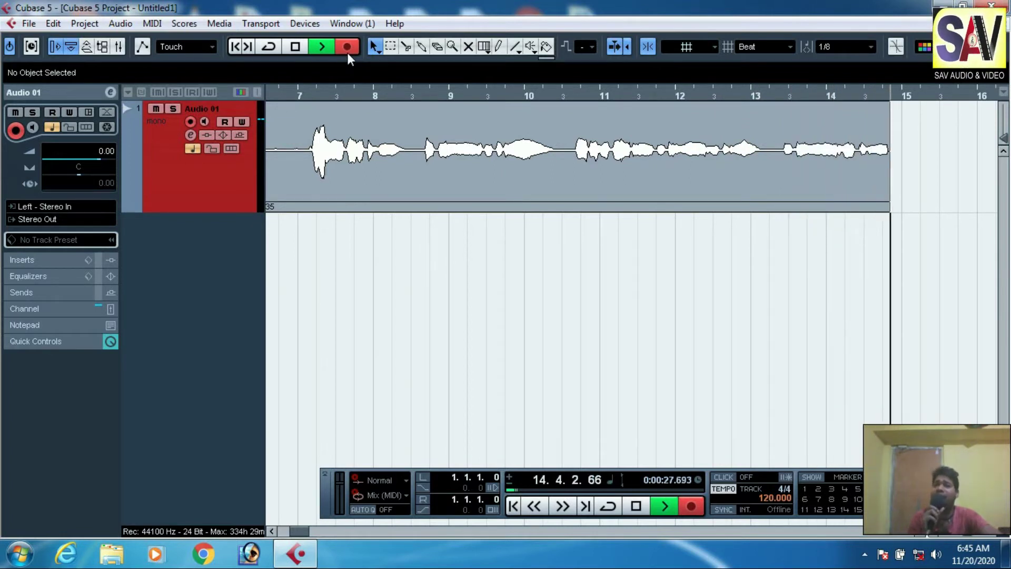
key("space")
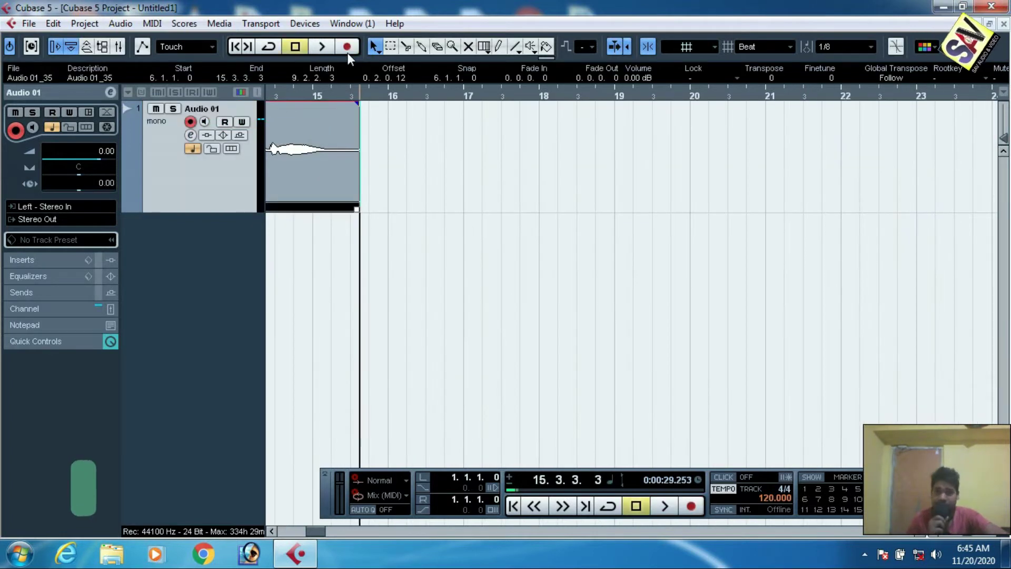
Step: Trim the start of the recorded clip to where the voice begins, just after bar 7
key("g")
key("g")
key("g")
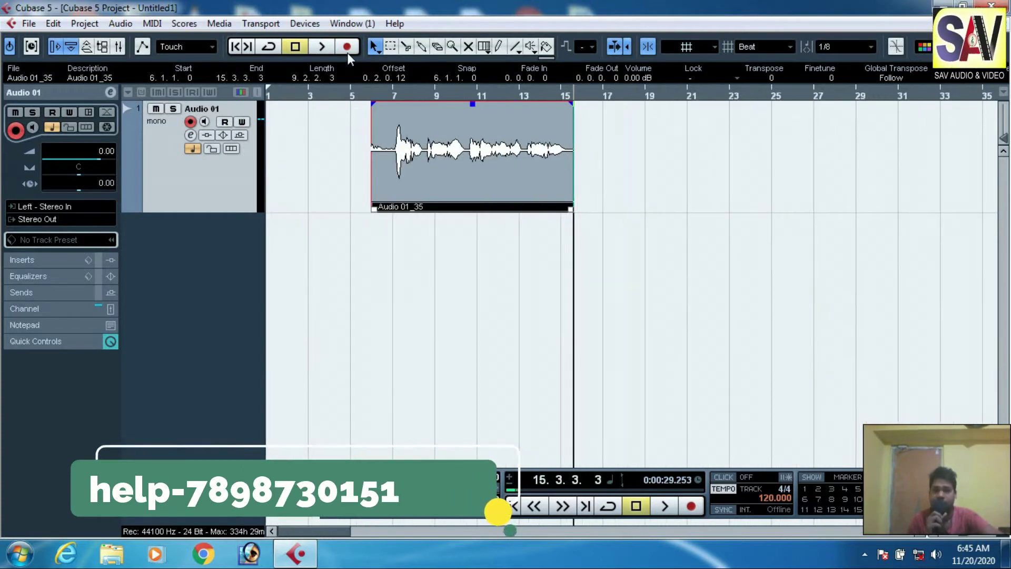
left_click_drag(378, 96, 425, 134)
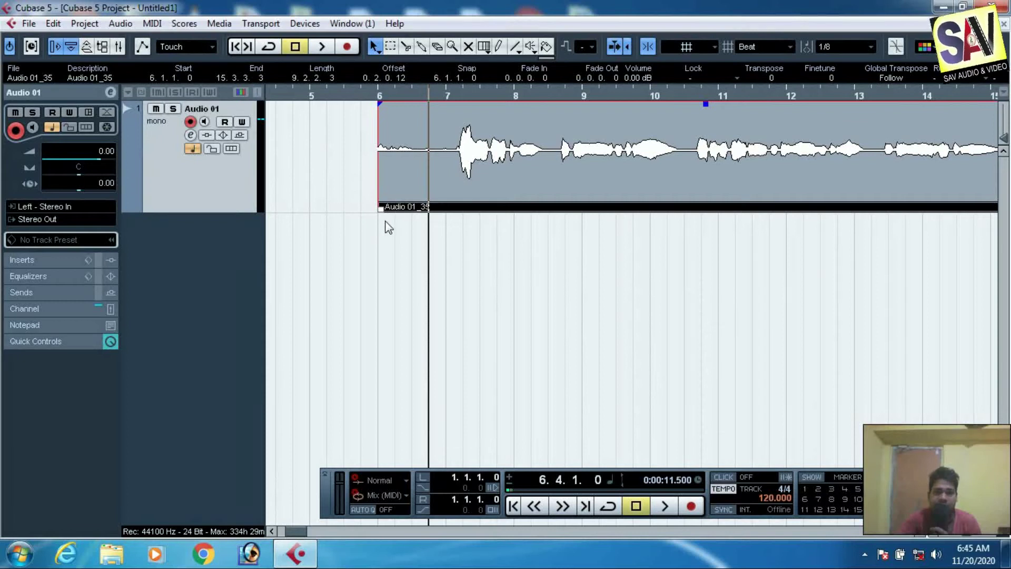
left_click_drag(381, 209, 460, 209)
left_click(567, 269)
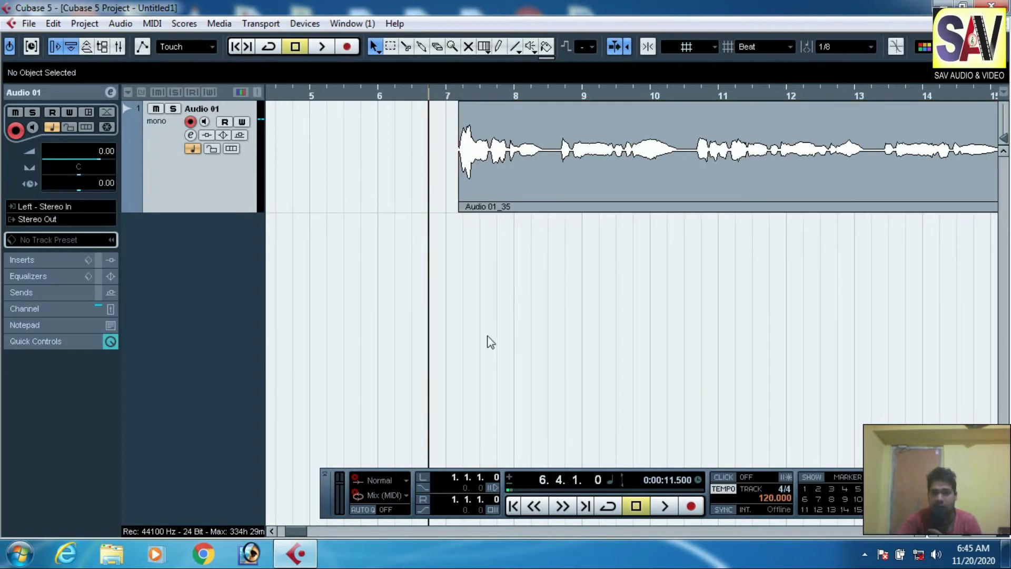
Step: Trim the silent end of the recorded clip back to just after bar 15
key("g")
key("g")
key("g")
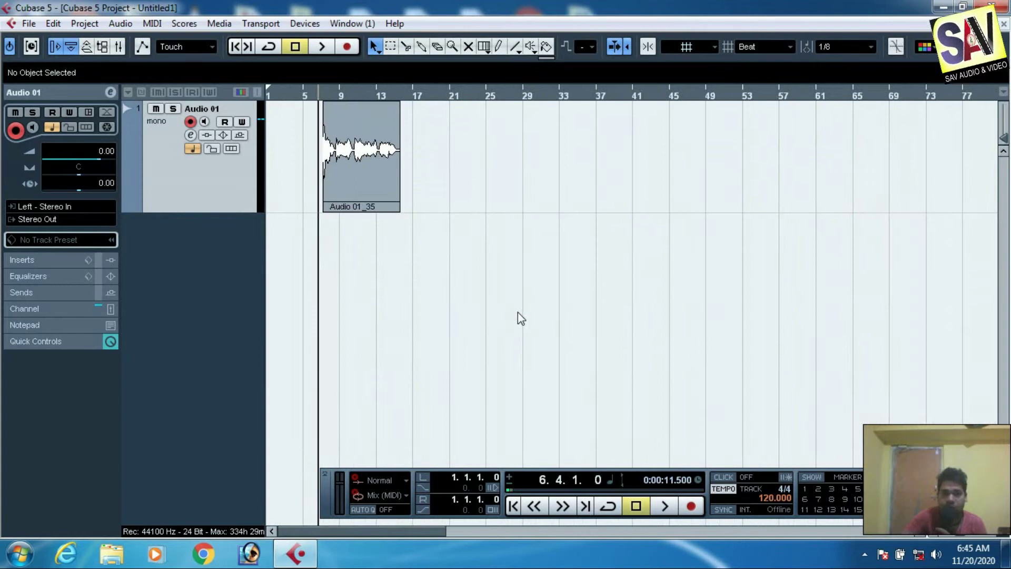
left_click_drag(377, 96, 405, 164)
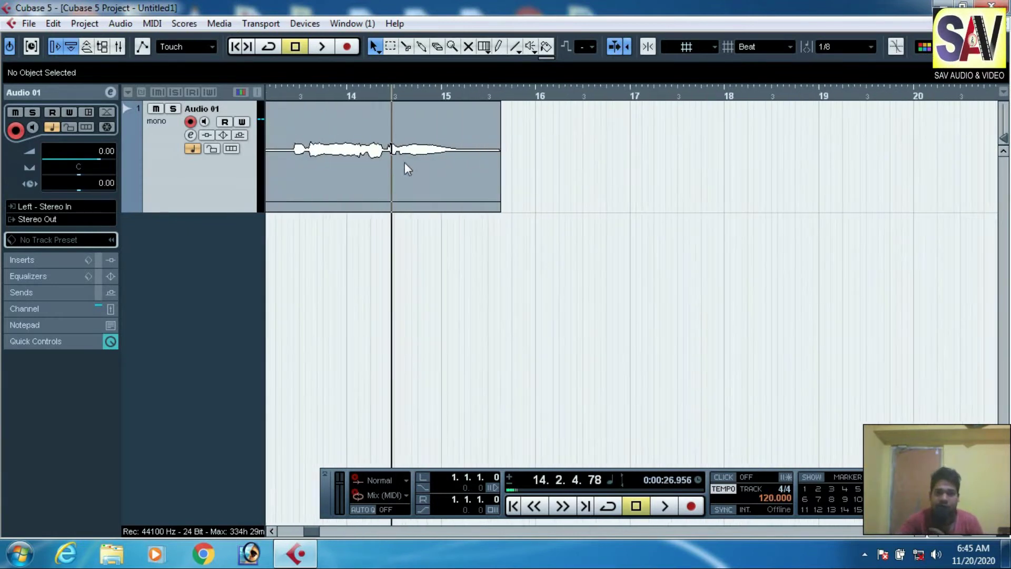
left_click(482, 193)
left_click_drag(499, 210, 456, 209)
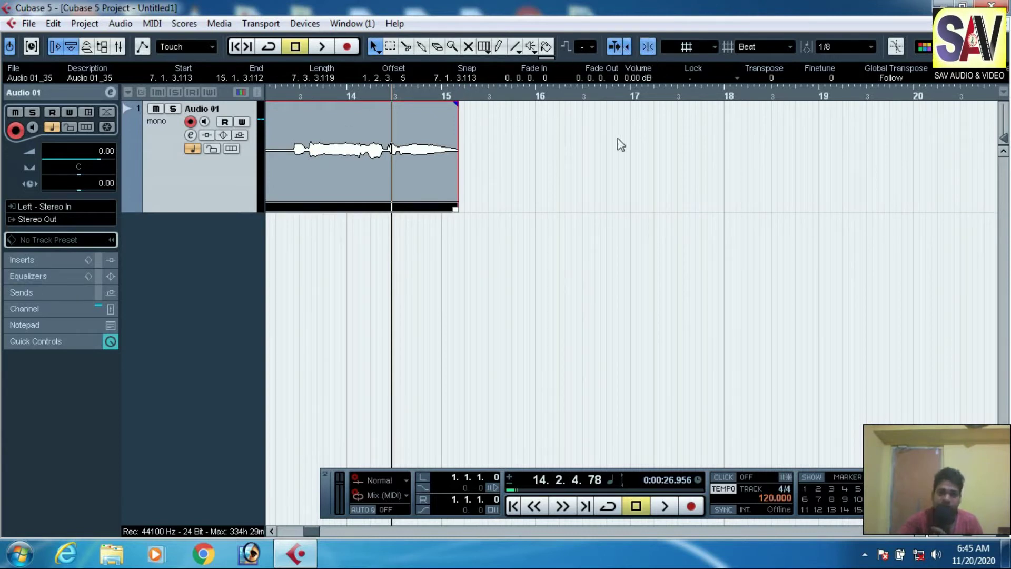
Step: Play the trimmed vocal clip from bar 7 through to its end
scroll(620, 144, "down", 4)
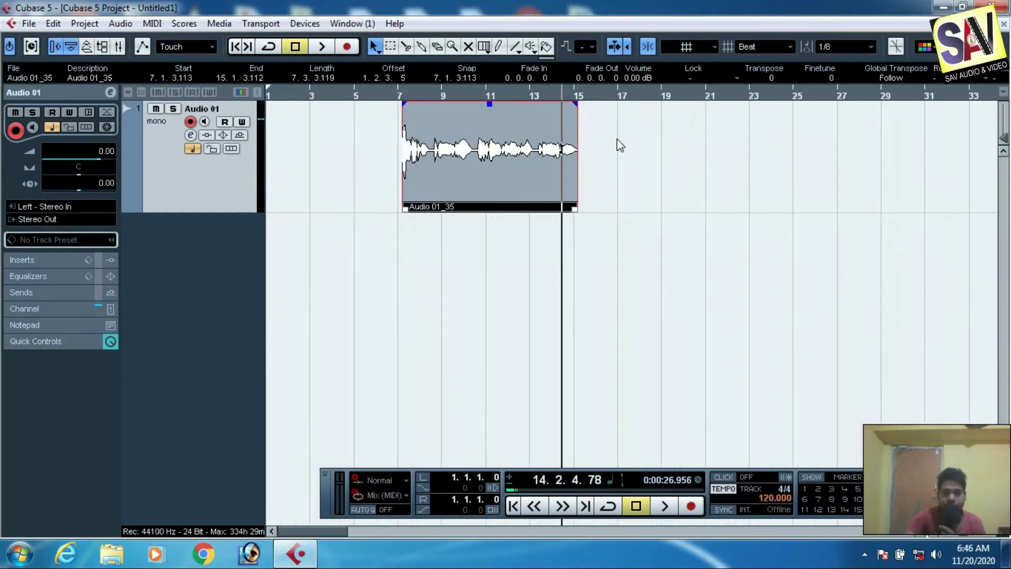
left_click(399, 94)
key("h")
key("h")
key("h")
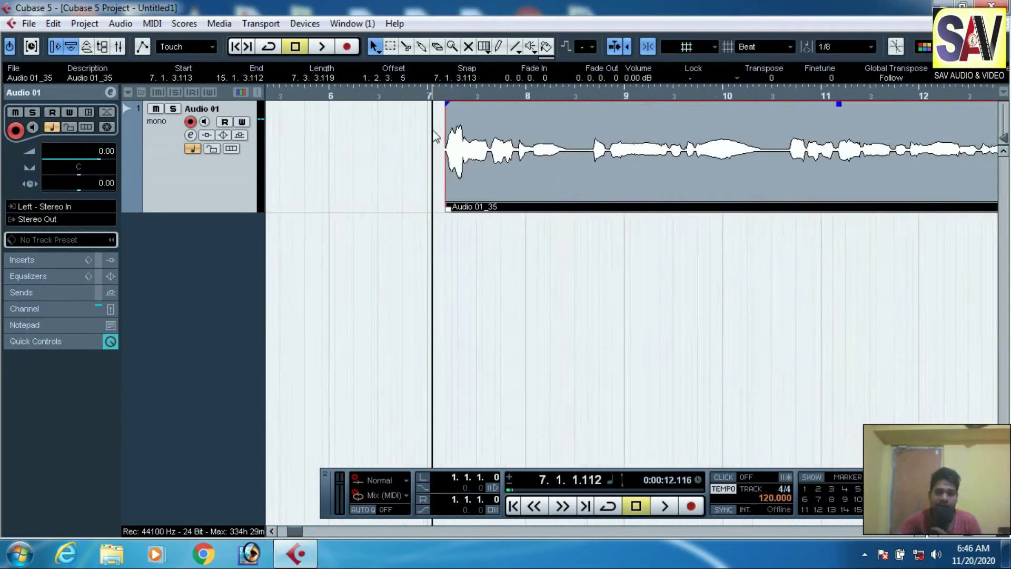
key("space")
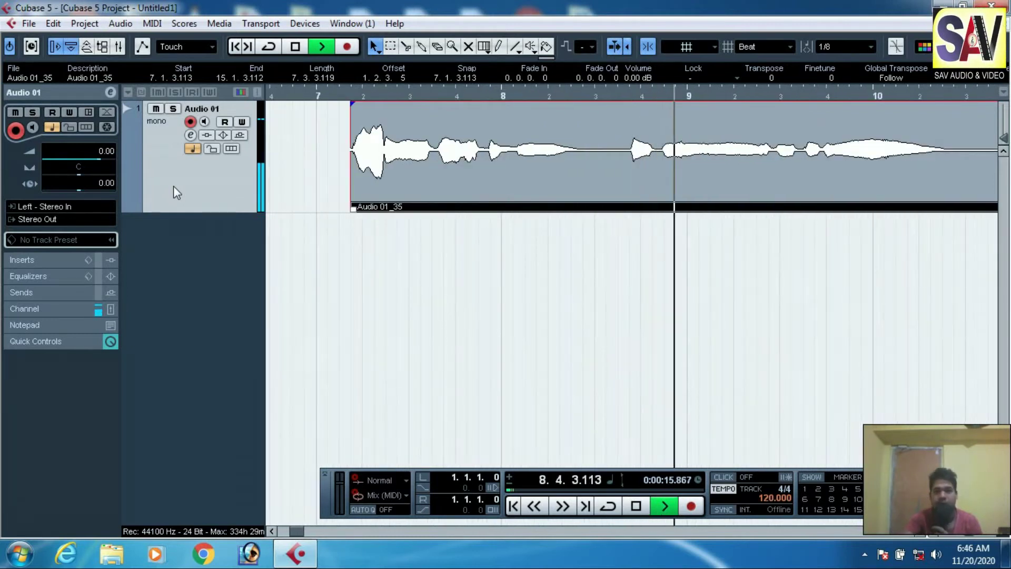
key("g")
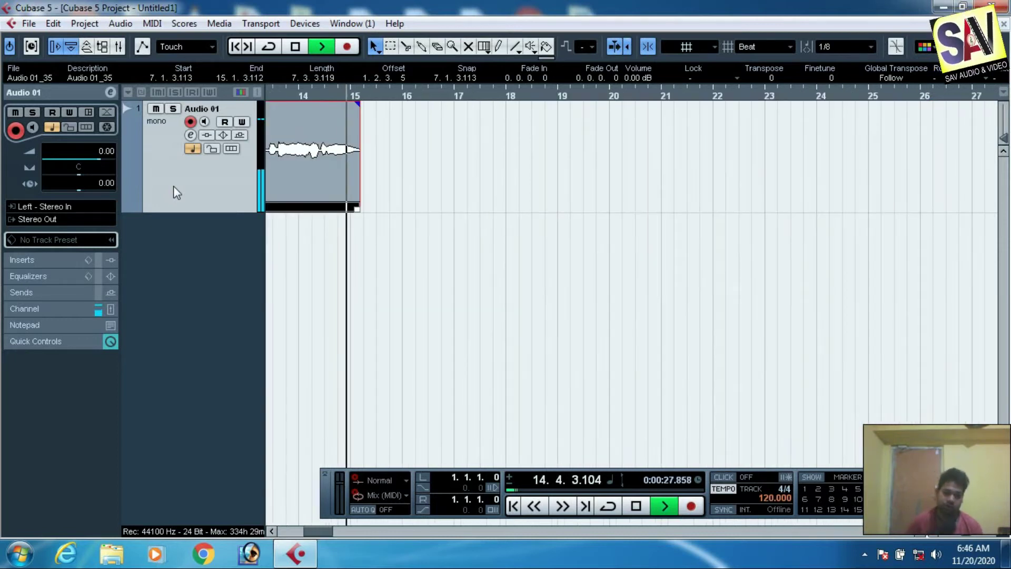
key("space")
key("g")
key("g")
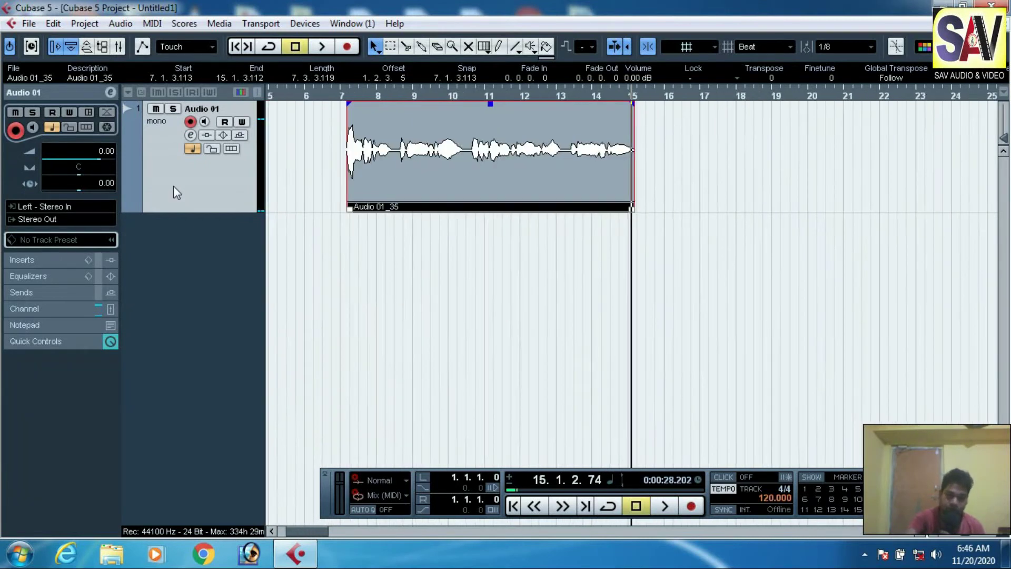
Step: Replay the opening phrases of the unprocessed vocal from just before the clip starts
left_click_drag(409, 97, 390, 115)
key("space")
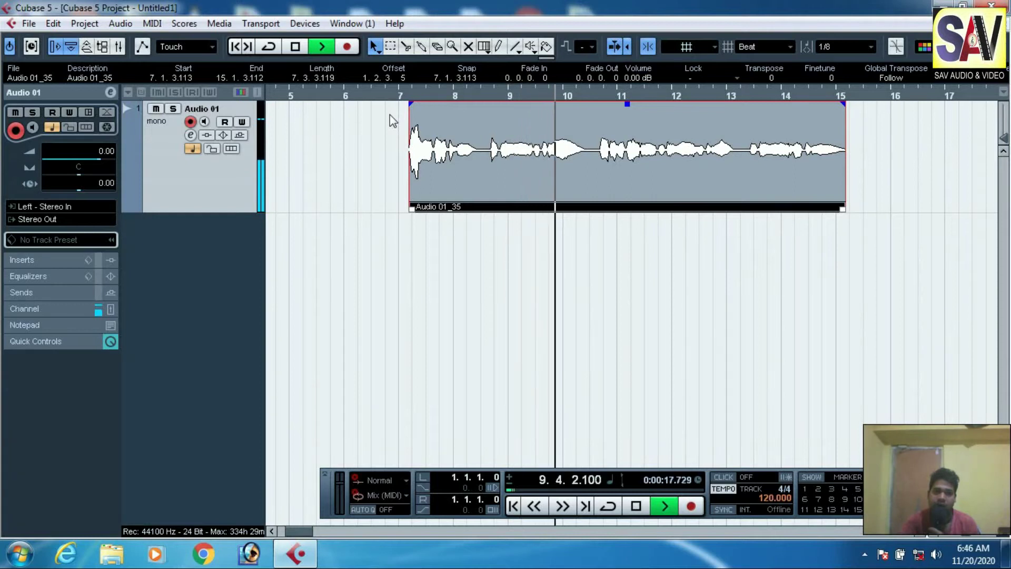
key("space")
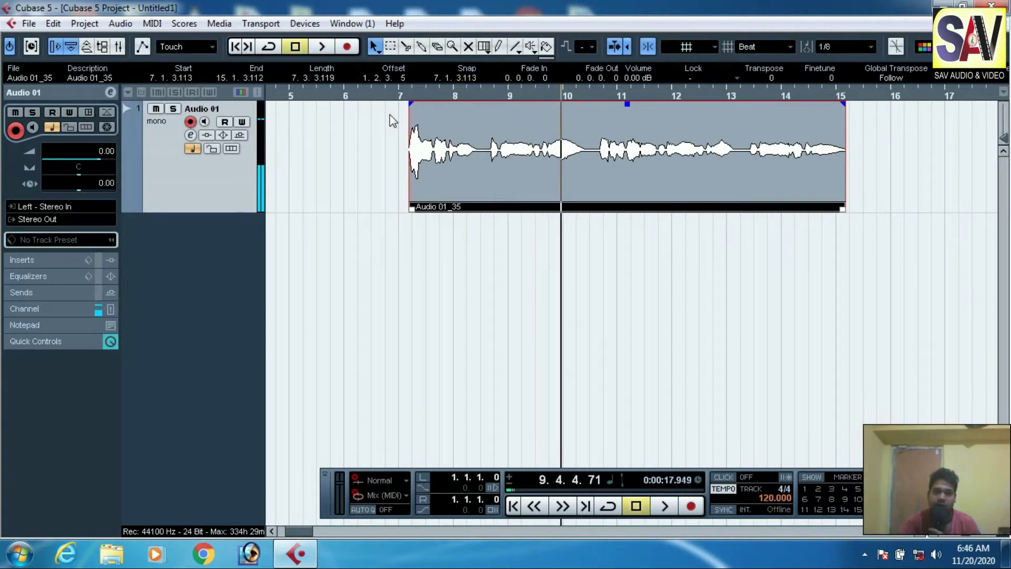
Step: Open the channel settings of the Audio 01 track and add the Dynamics Compressor to insert slot 1
left_click(190, 135)
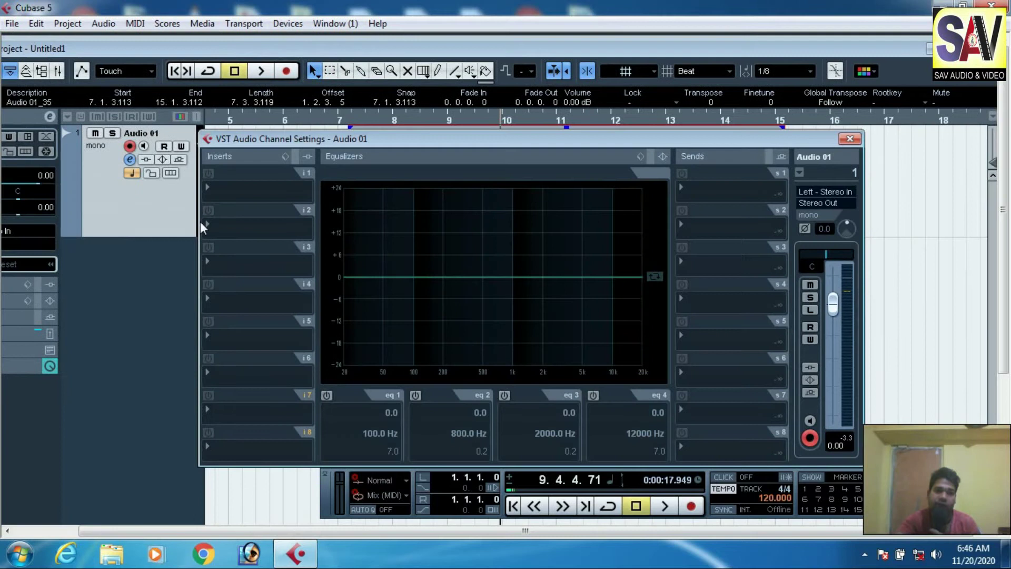
left_click_drag(586, 149, 607, 182)
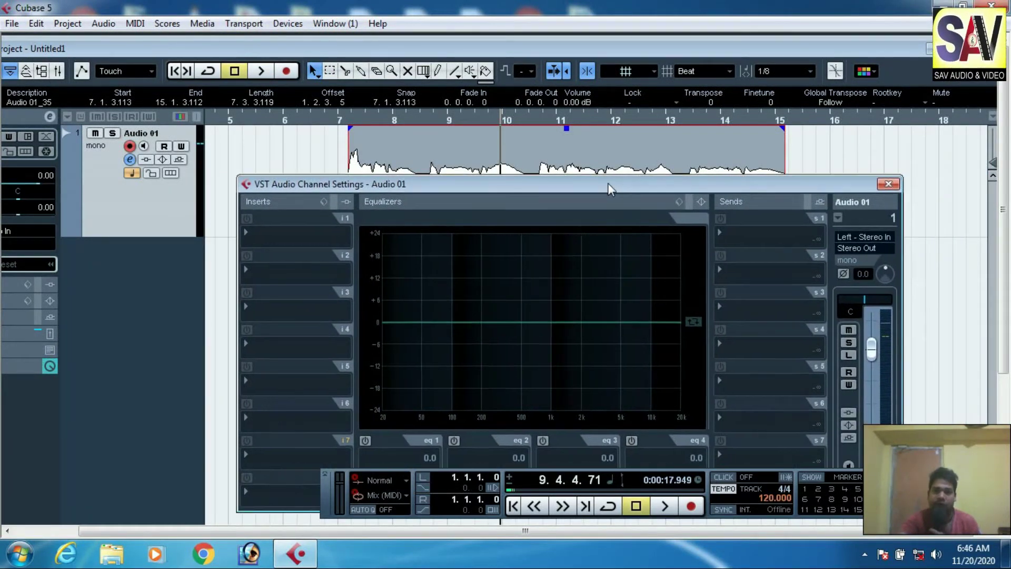
left_click(347, 232)
mouse_move(339, 279)
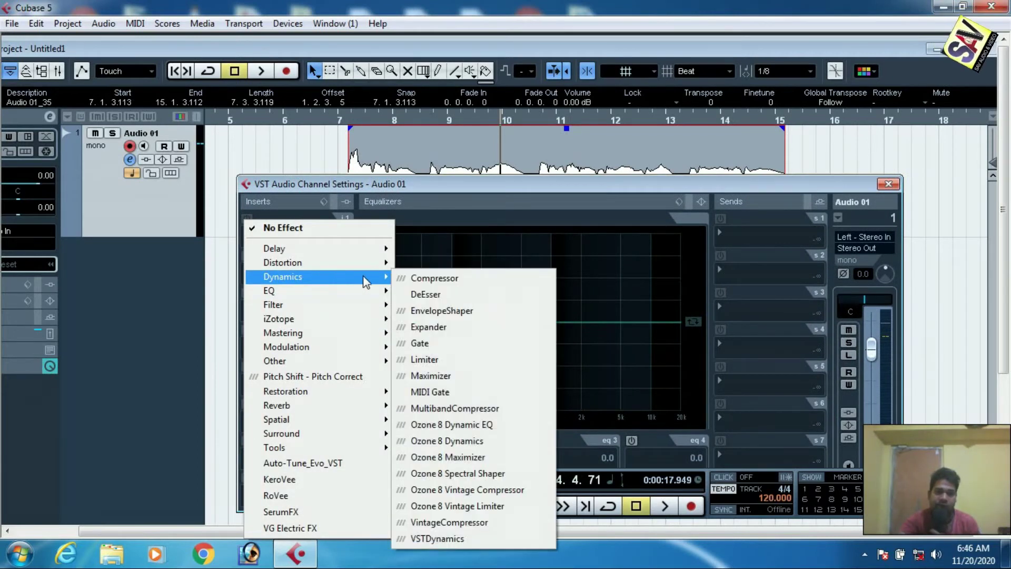
left_click(454, 281)
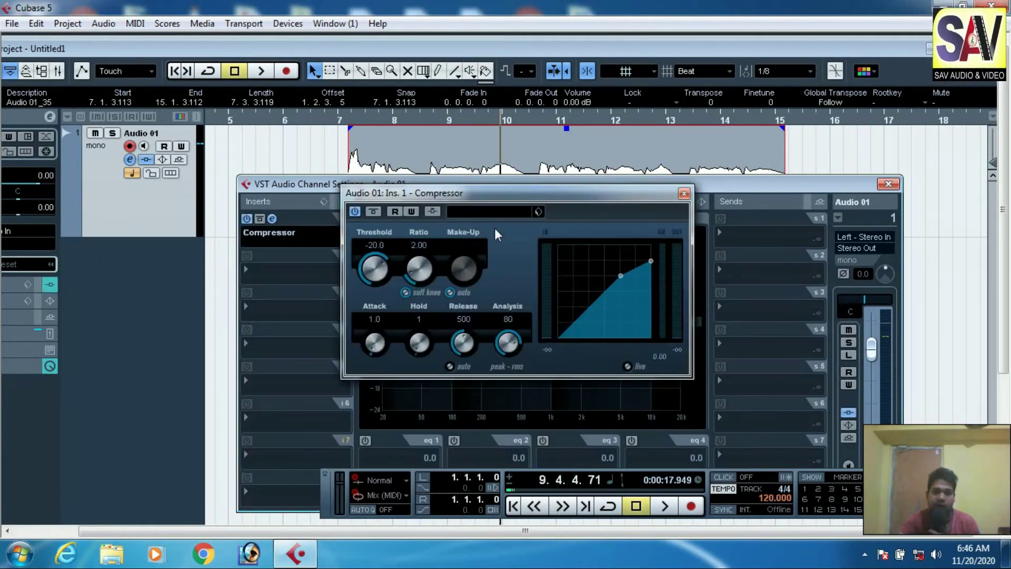
Step: Load the Dance Master preset into the compressor, and close the plug-in and channel settings windows
left_click(486, 211)
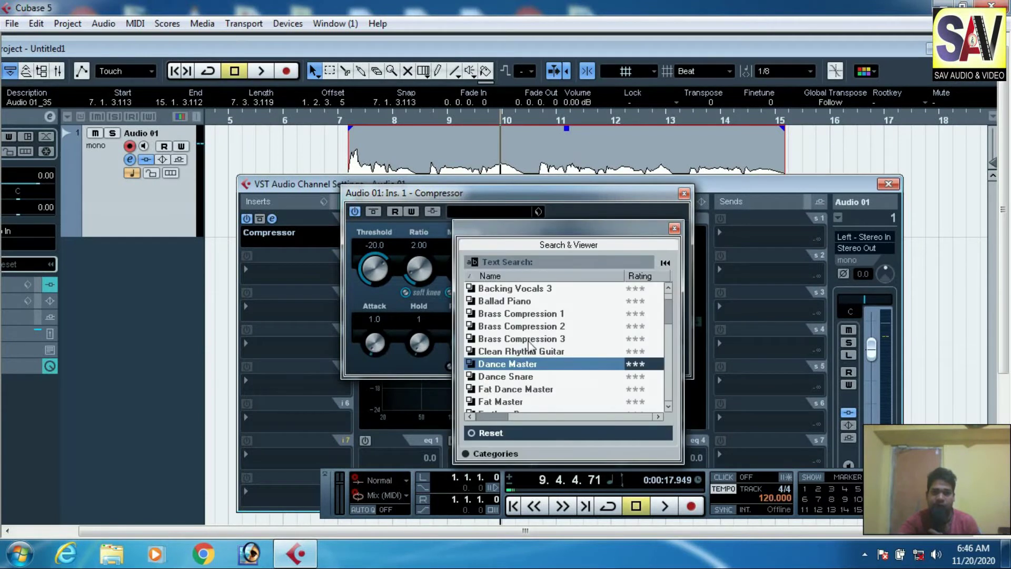
left_click(516, 352)
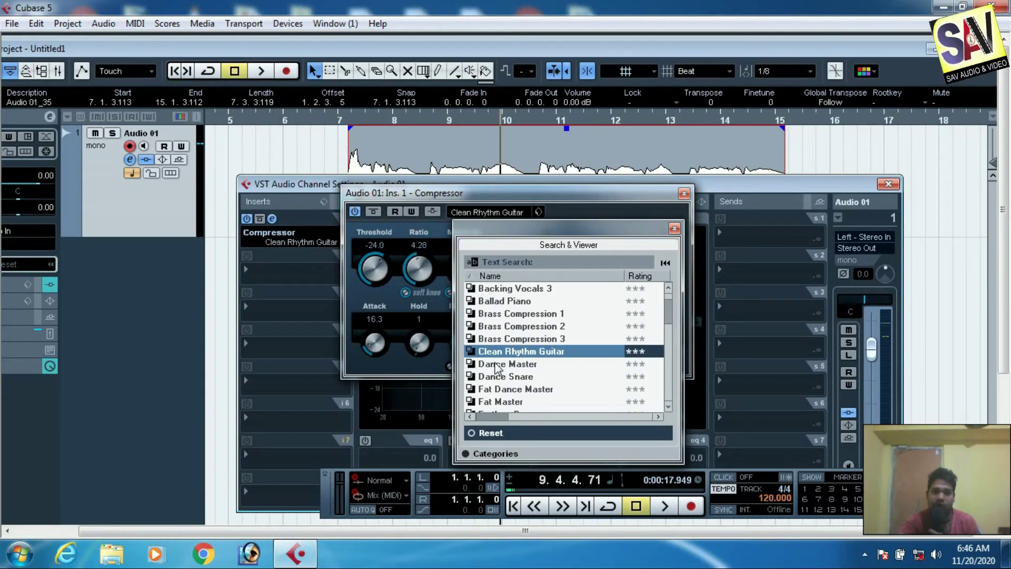
double_click(510, 364)
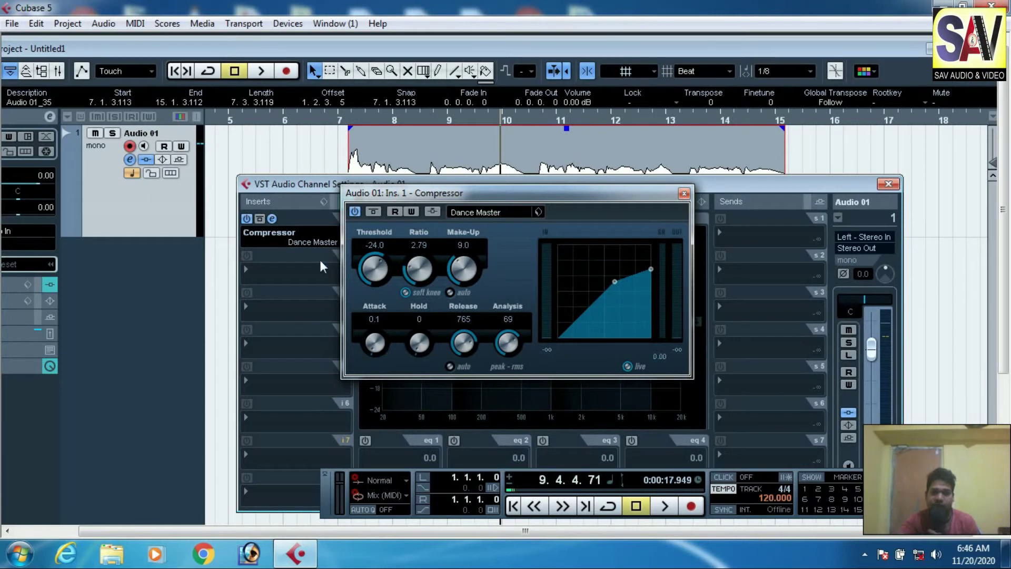
left_click(684, 193)
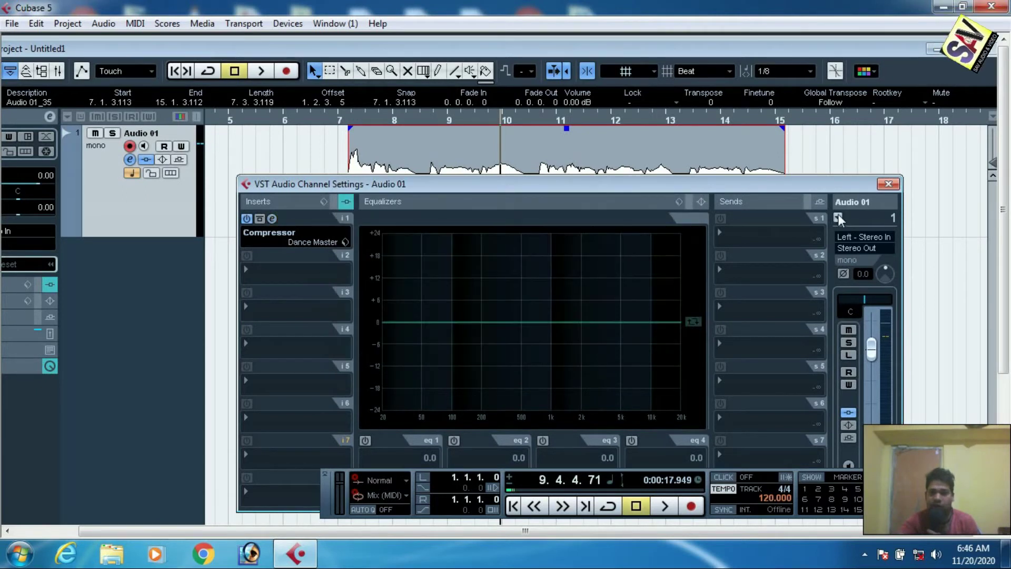
left_click_drag(816, 186, 708, 317)
Step: Play the compressed vocal from bar 7, and audition its opening phrase a second time
left_click(340, 120)
key("h")
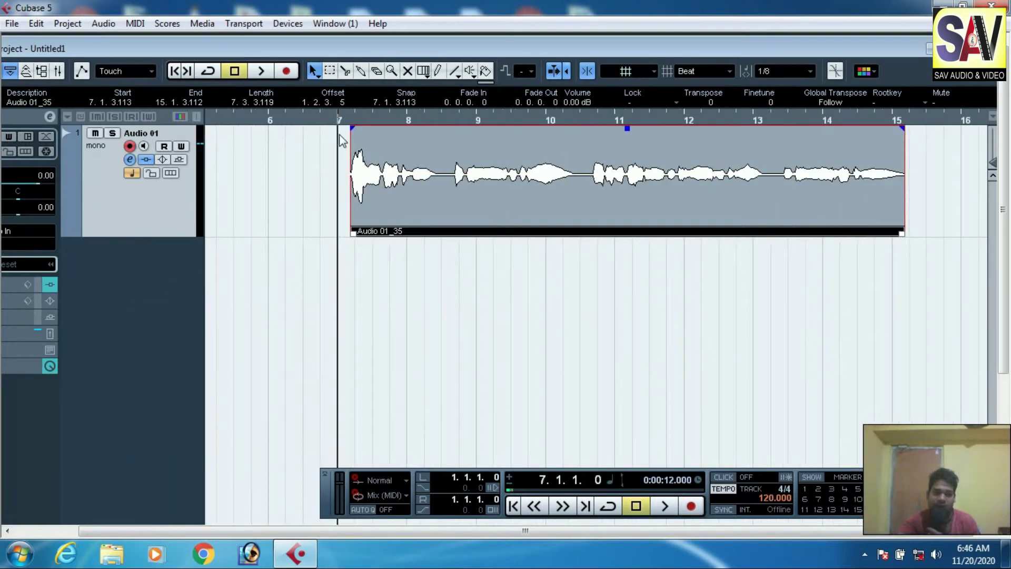
key("space")
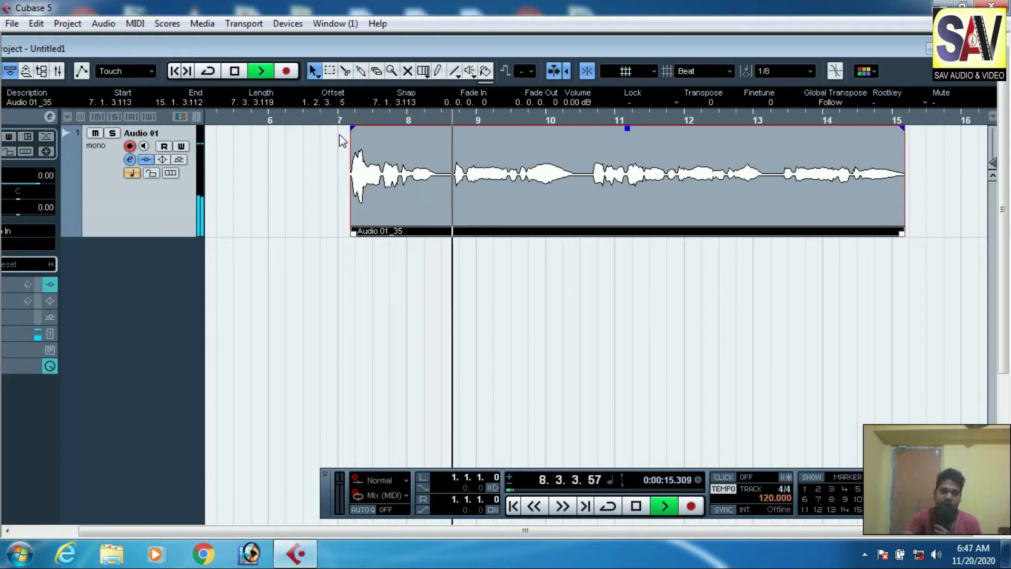
key("space")
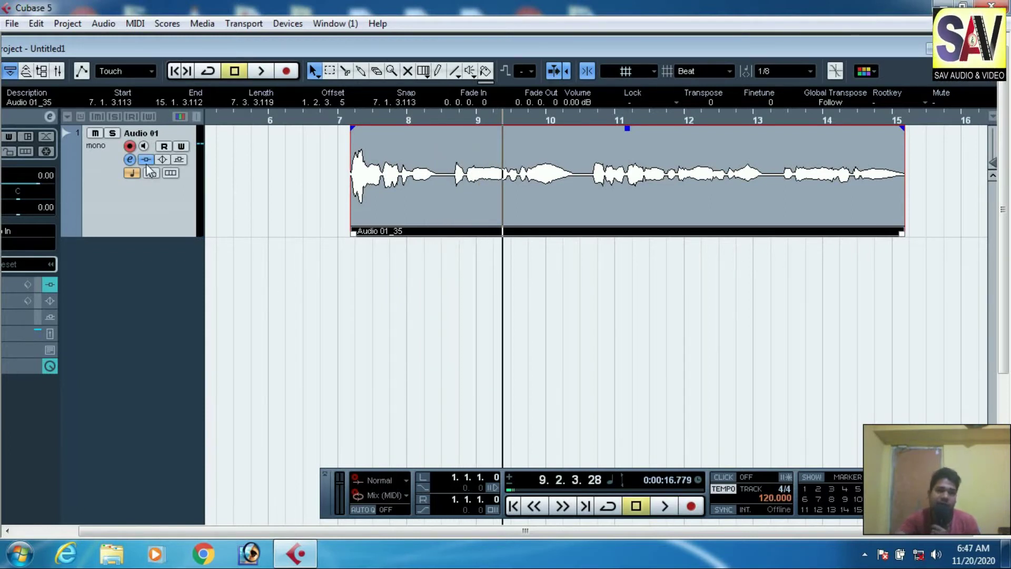
left_click_drag(365, 118, 339, 150)
key("space")
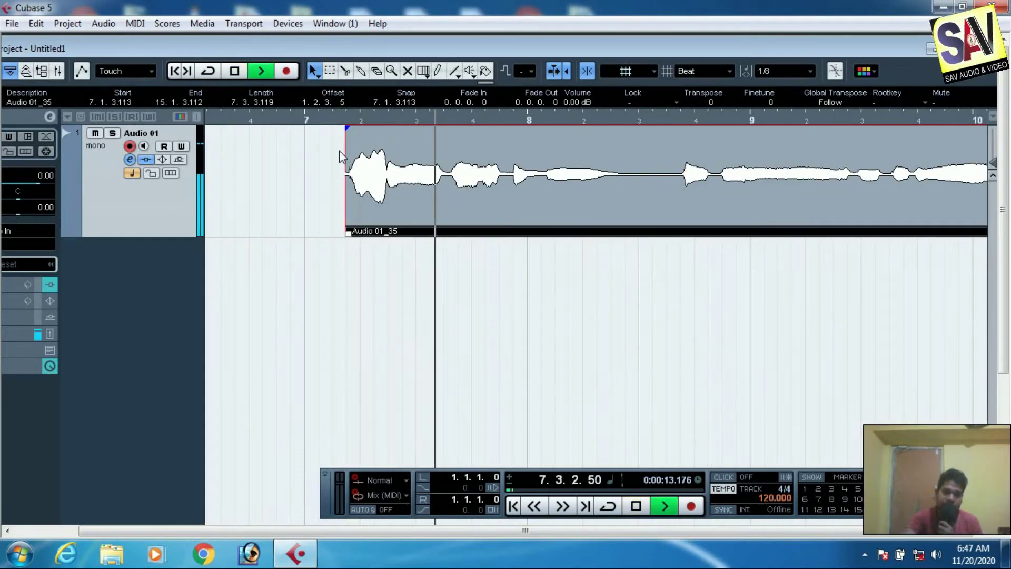
key("space")
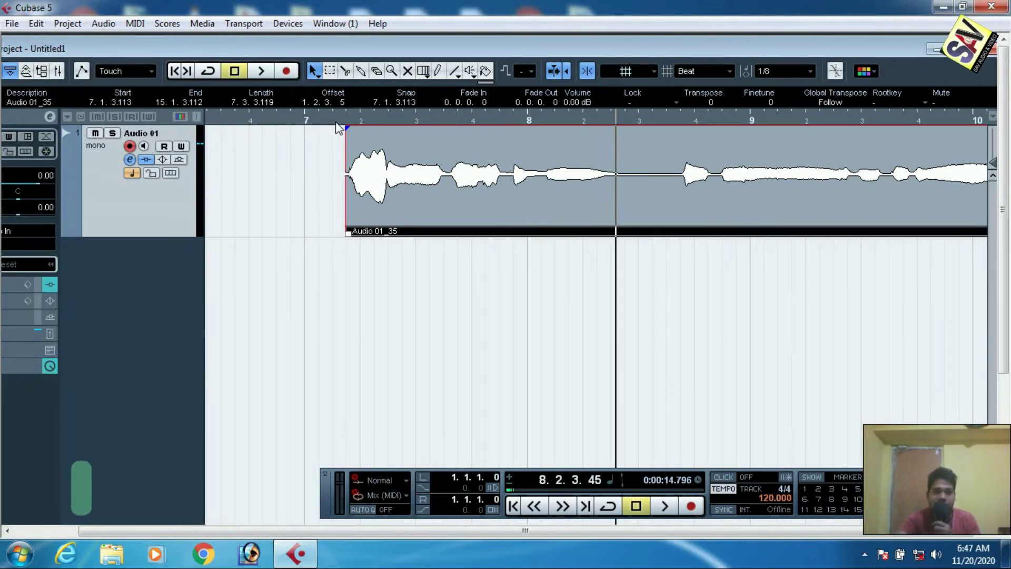
Step: Bypass and re-enable the Audio 01 track's inserts during playback to compare the vocal without and with compression
key("space")
key("space")
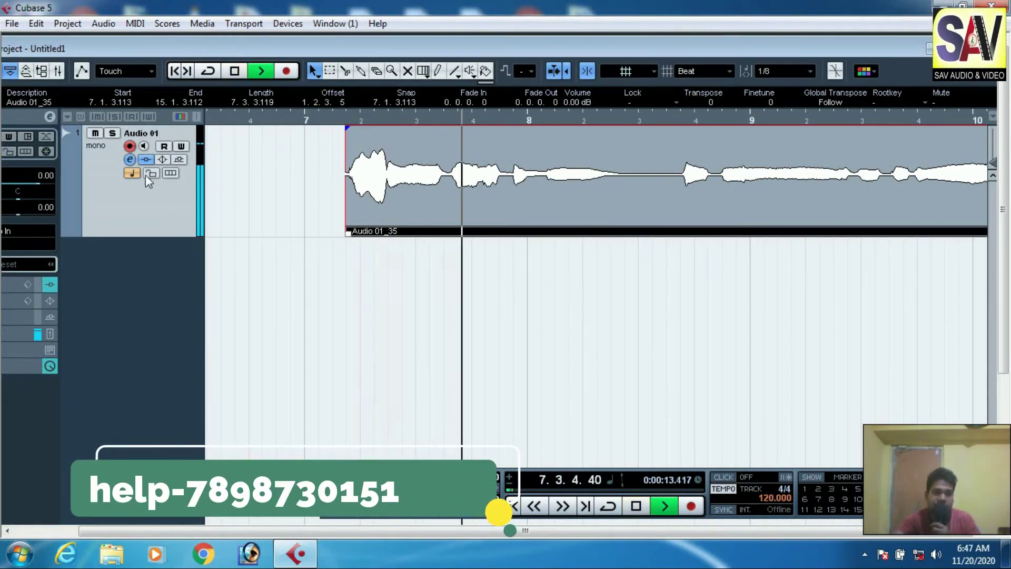
left_click(147, 161)
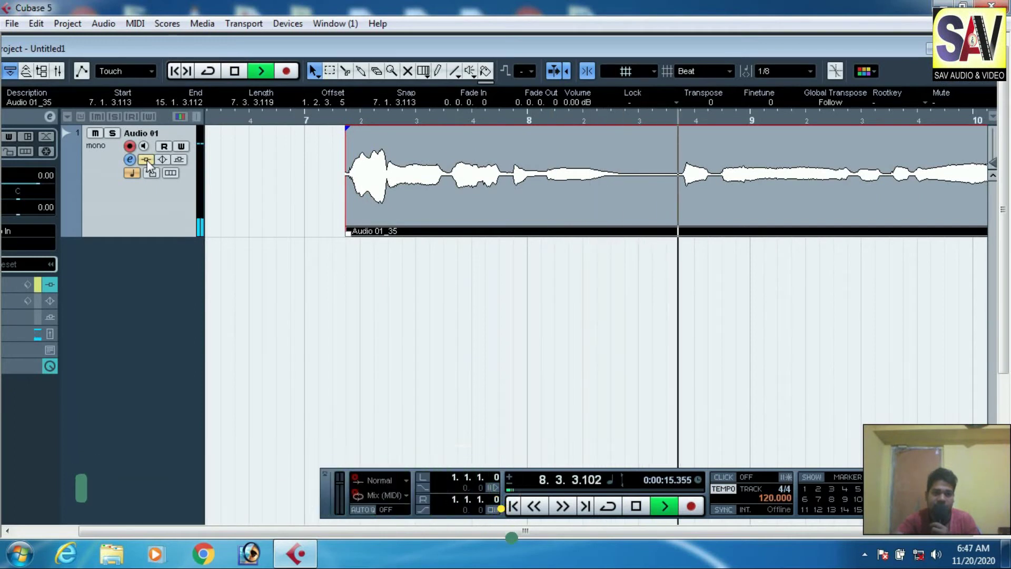
left_click(146, 159)
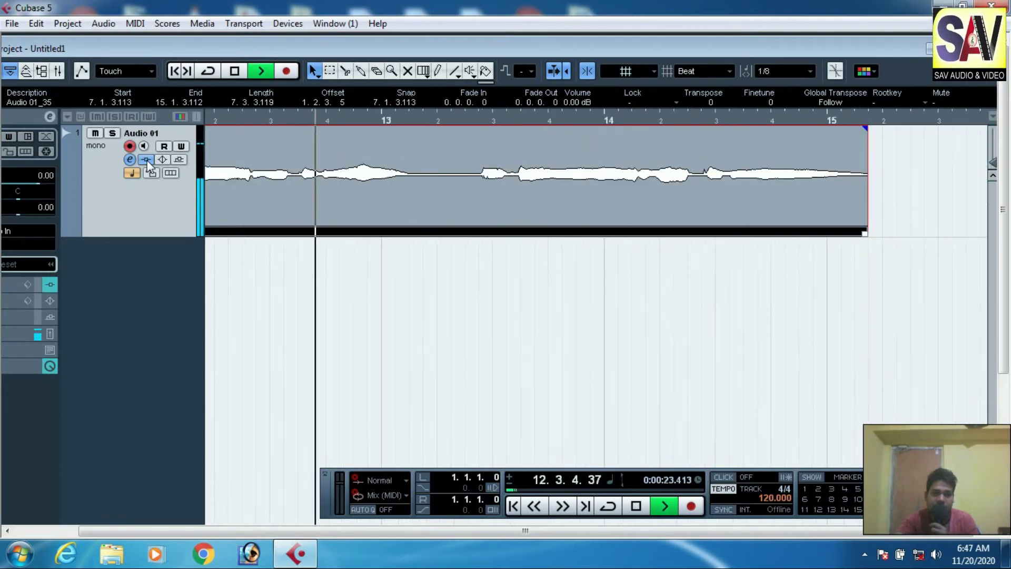
key("space")
key("g")
key("g")
key("g")
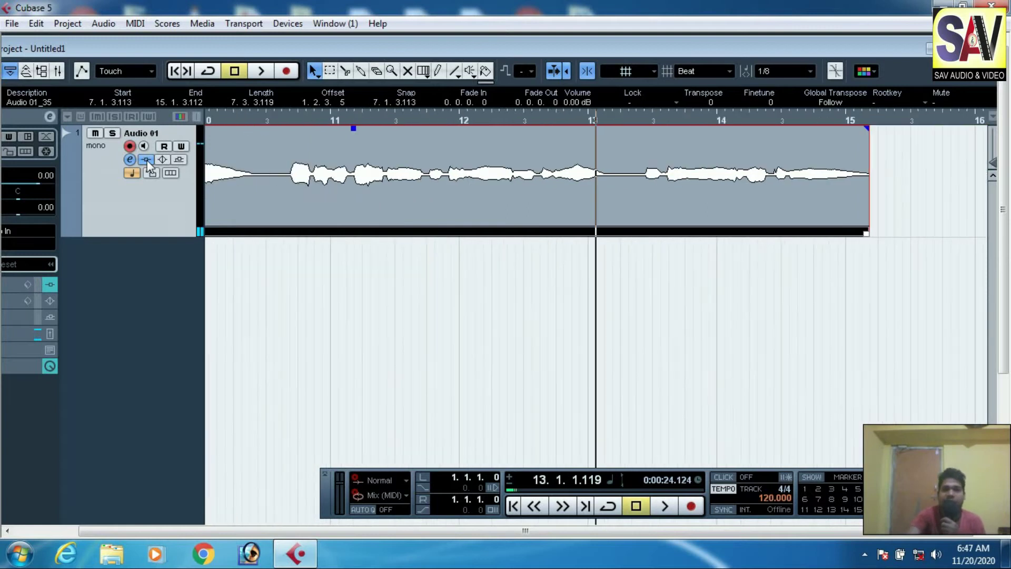
key("g")
key("g")
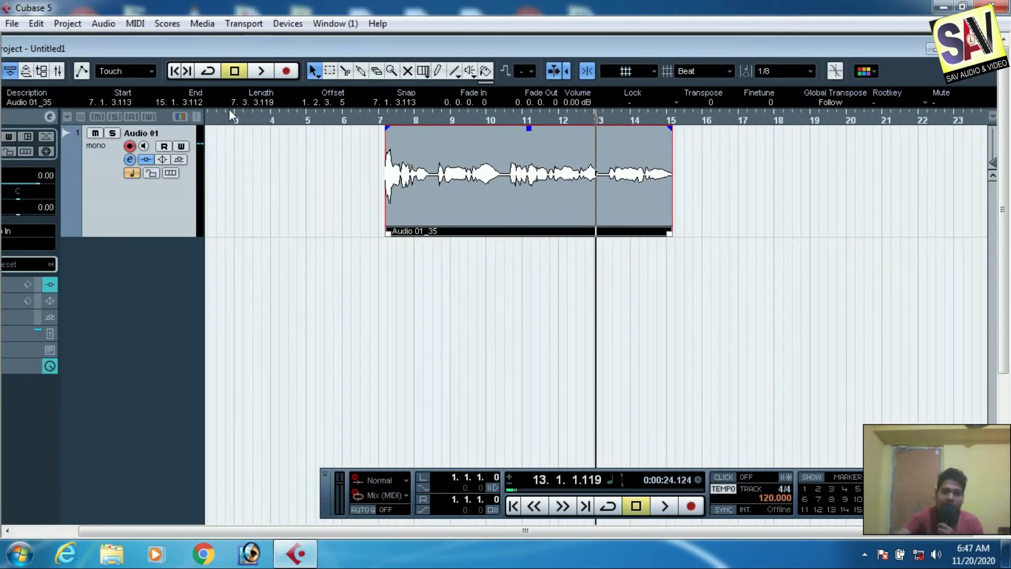
Step: Open the channel settings of the Audio 01 track and boost its lows with EQ bands 1 and 2, band 1 at 96 Hz by 8.0 dB
left_click_drag(397, 121, 478, 134)
left_click_drag(551, 125, 540, 121)
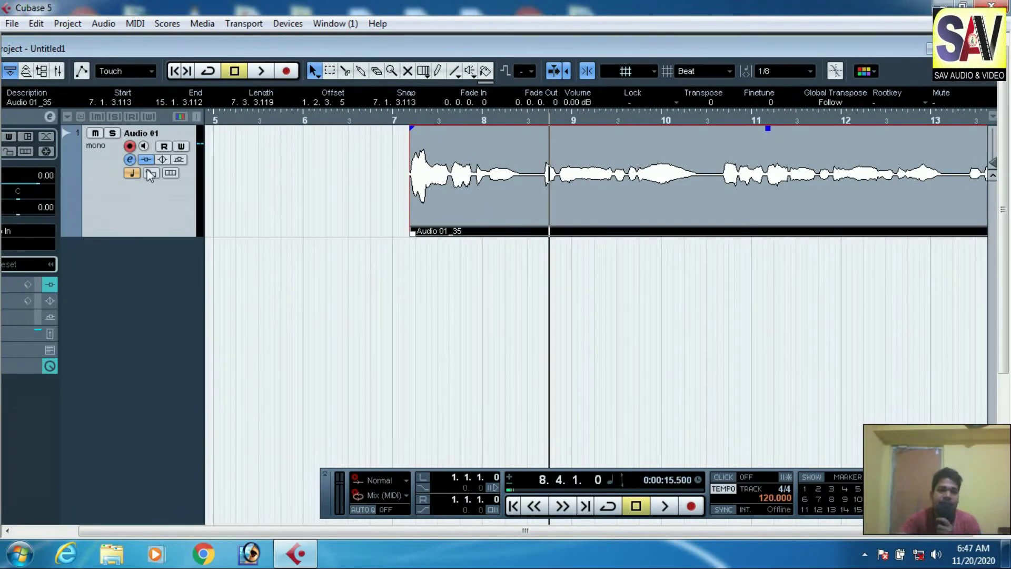
left_click(130, 159)
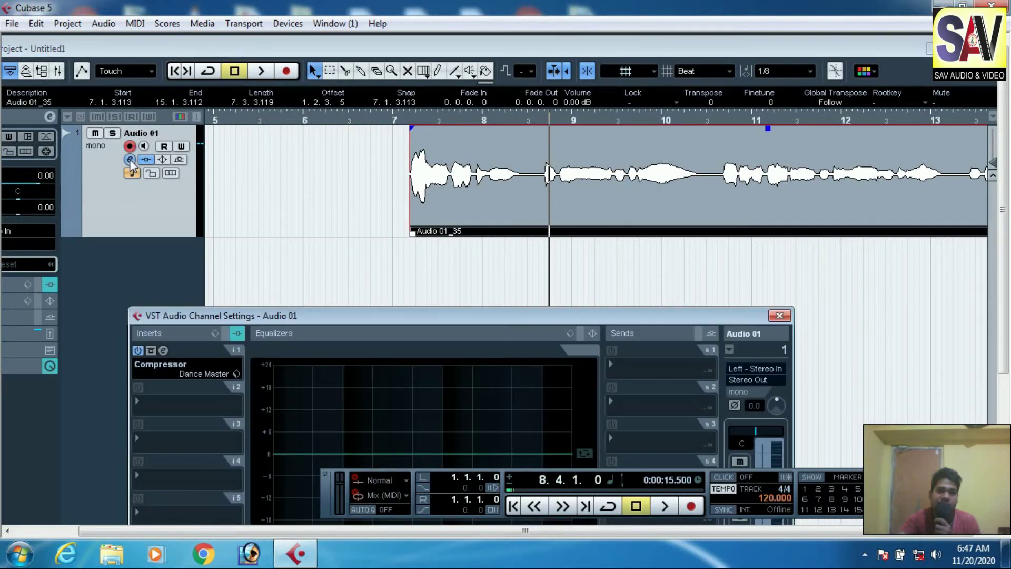
left_click_drag(517, 314, 437, 223)
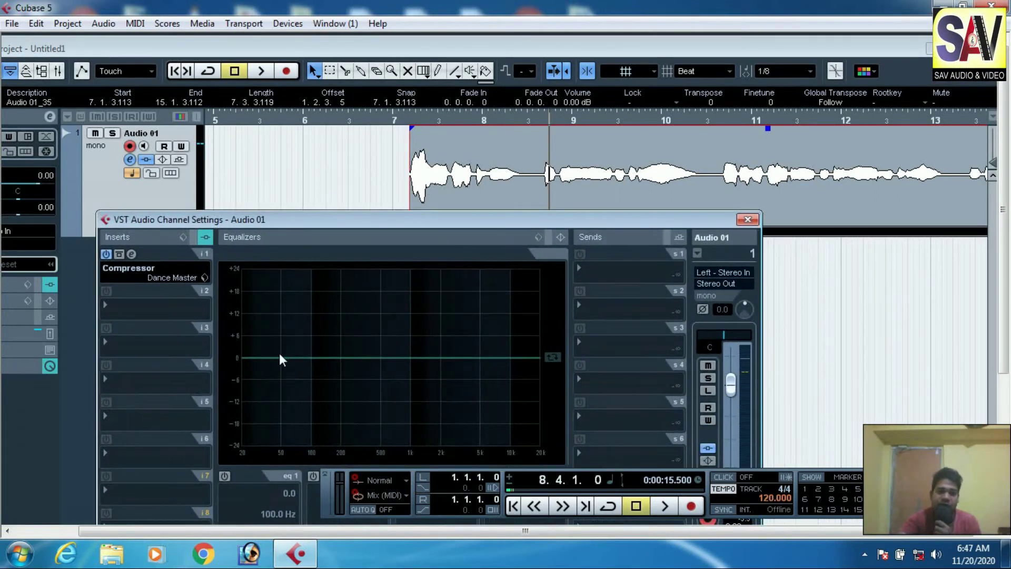
left_click_drag(294, 356, 293, 318)
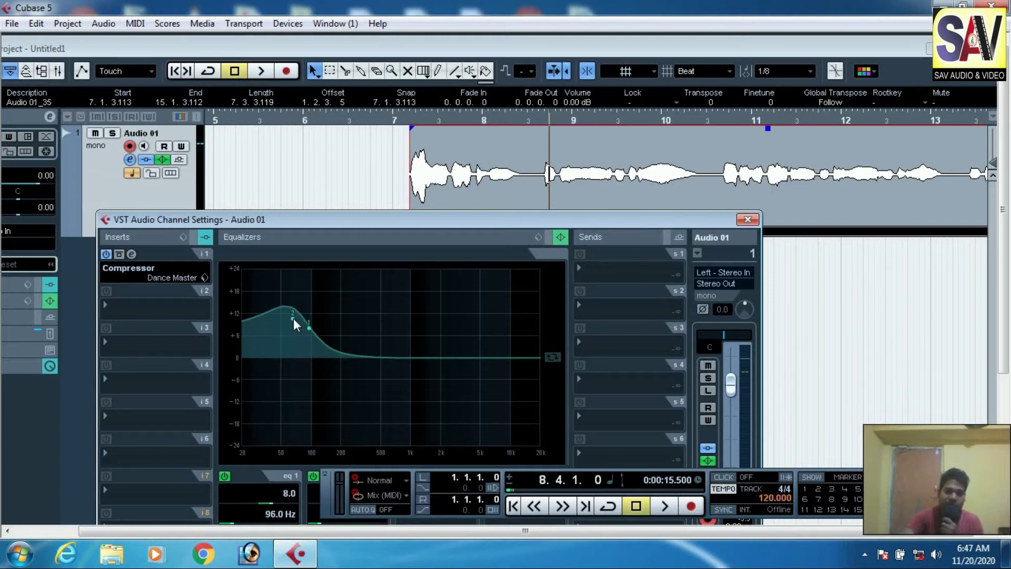
Step: While the vocal plays, raise EQ band 2 to 17.2 dB at 78 Hz, and stop playback
key("space")
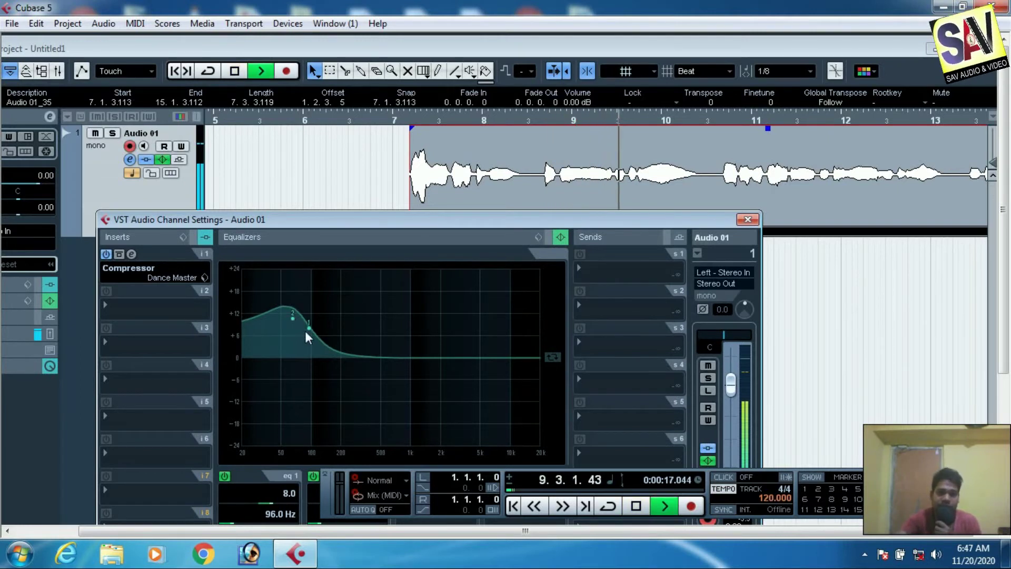
left_click_drag(311, 310, 300, 293)
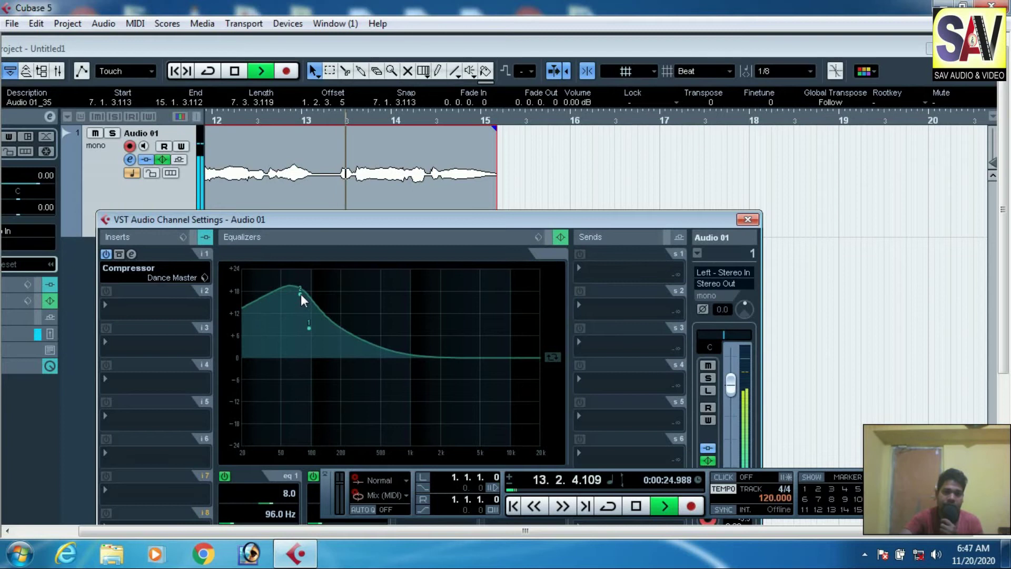
key("space")
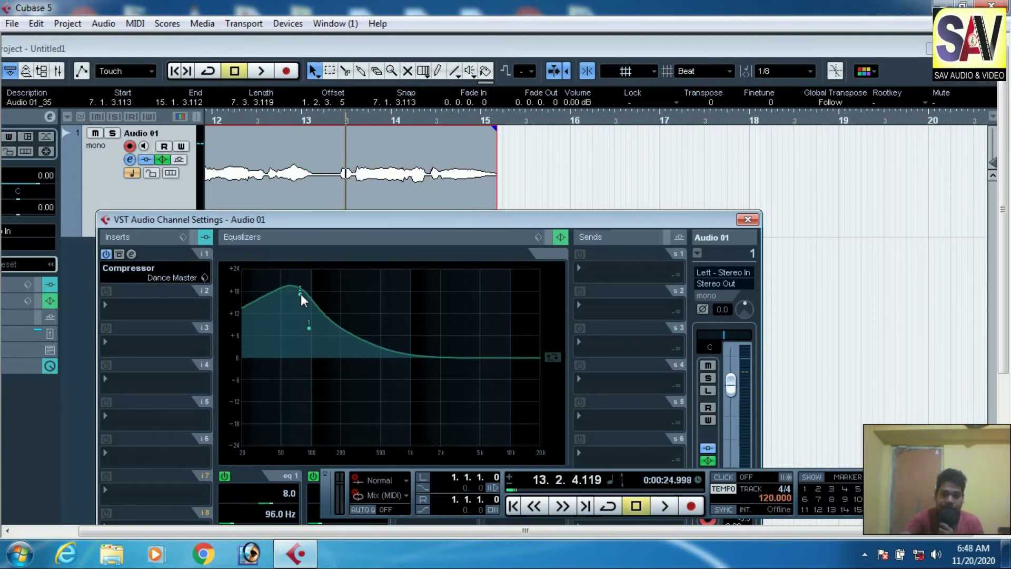
Step: Set the locators around the vocal clip, play it as a loop, and show the whole clip in the project window
key("p")
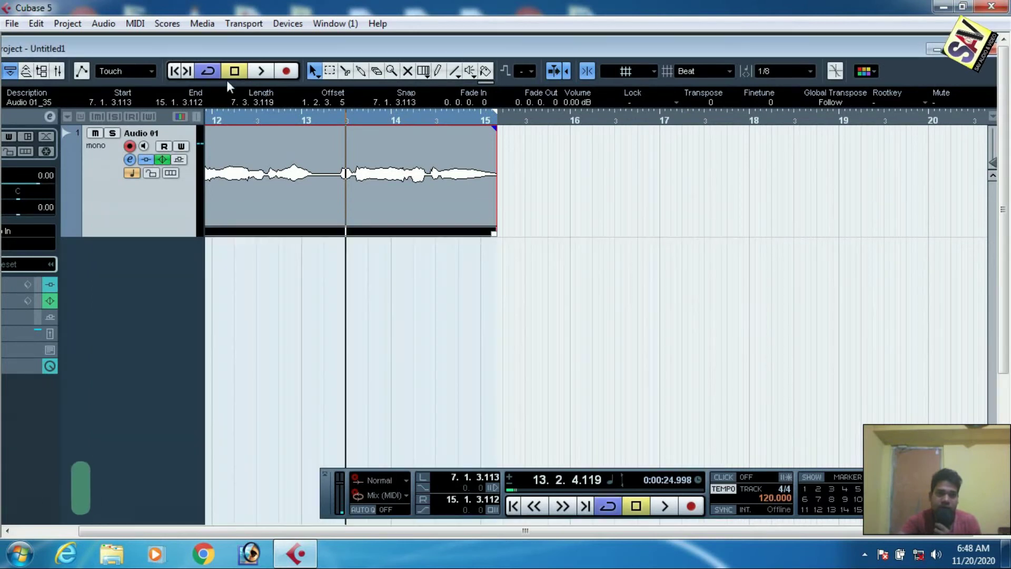
key("space")
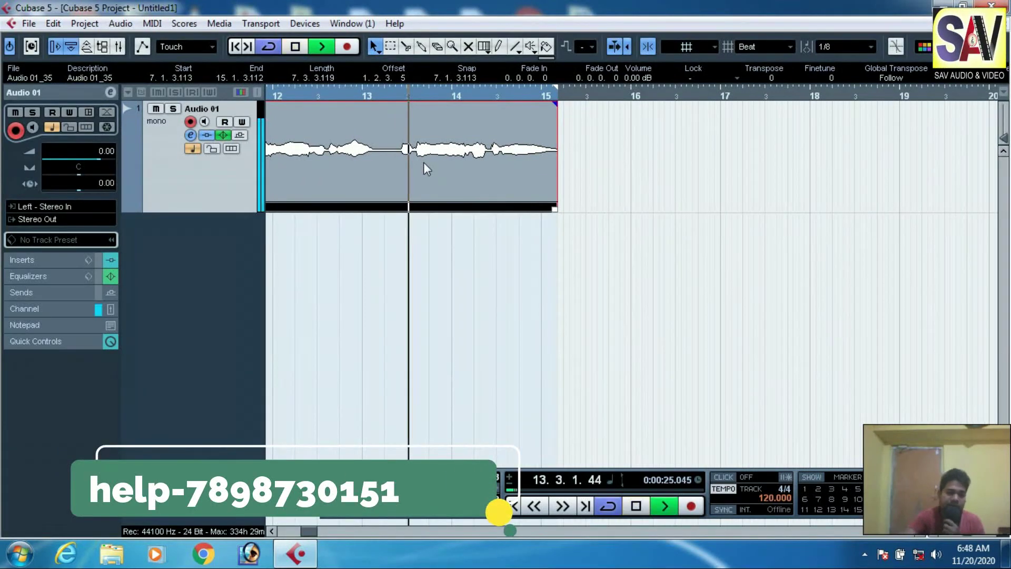
key("g")
key("g")
key("g")
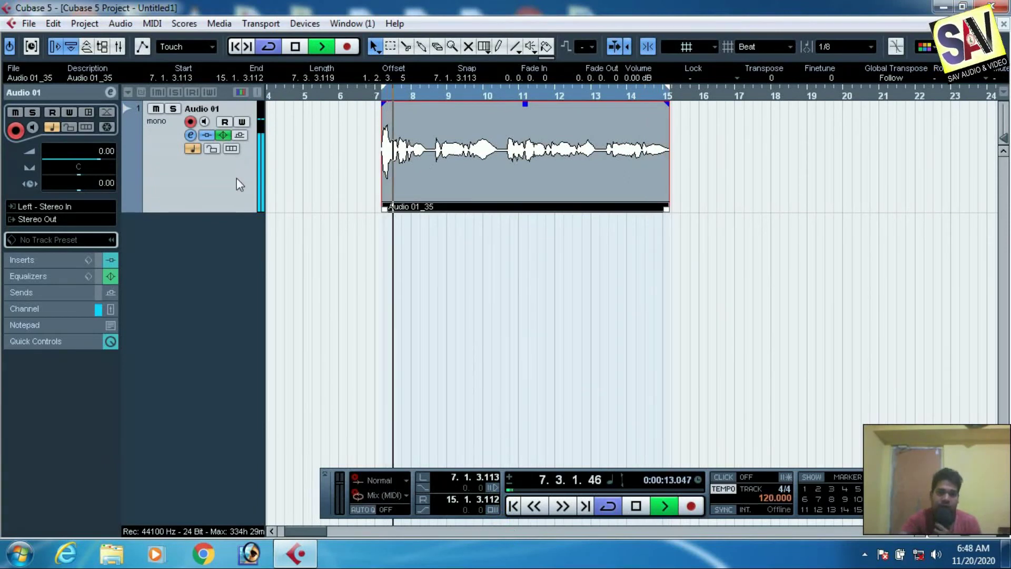
Step: Bypass and re-enable the Audio 01 track's equalizers during playback to compare the bass boost, and stop
left_click(224, 135)
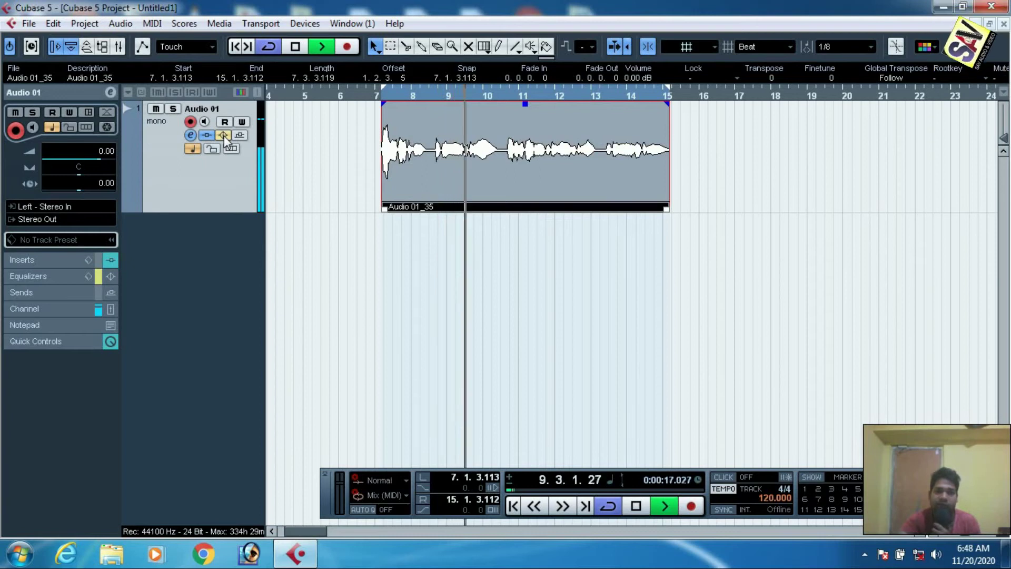
left_click(223, 135)
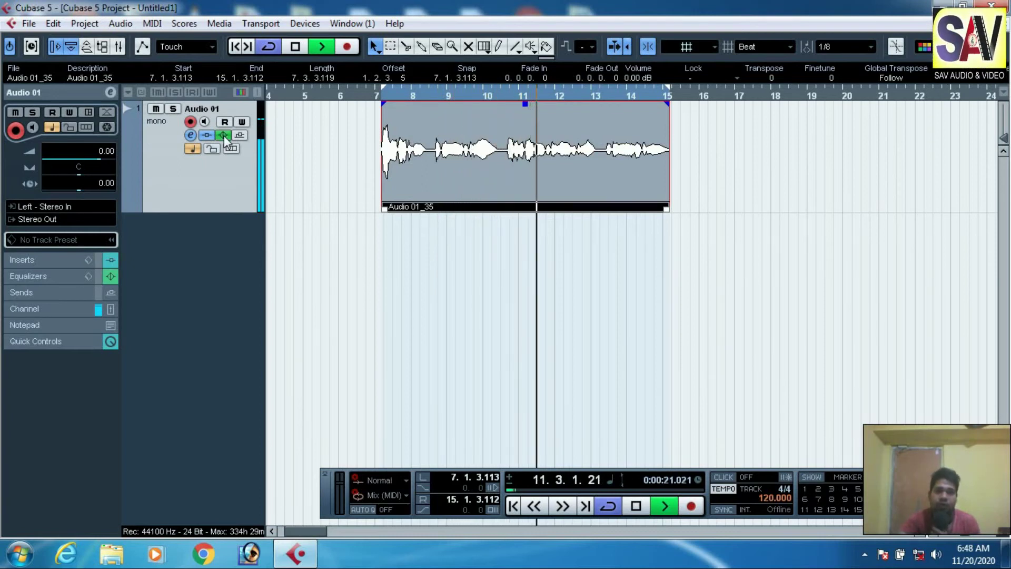
key("space")
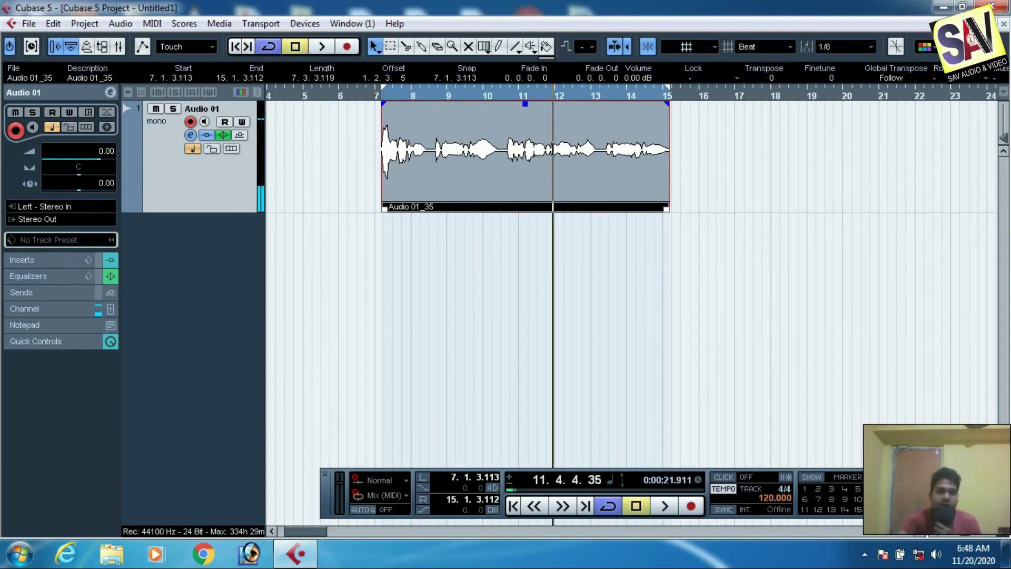
Step: Reopen the Audio 01 channel settings and switch off EQ bands 1 and 2
left_click(192, 135)
left_click_drag(445, 219, 473, 182)
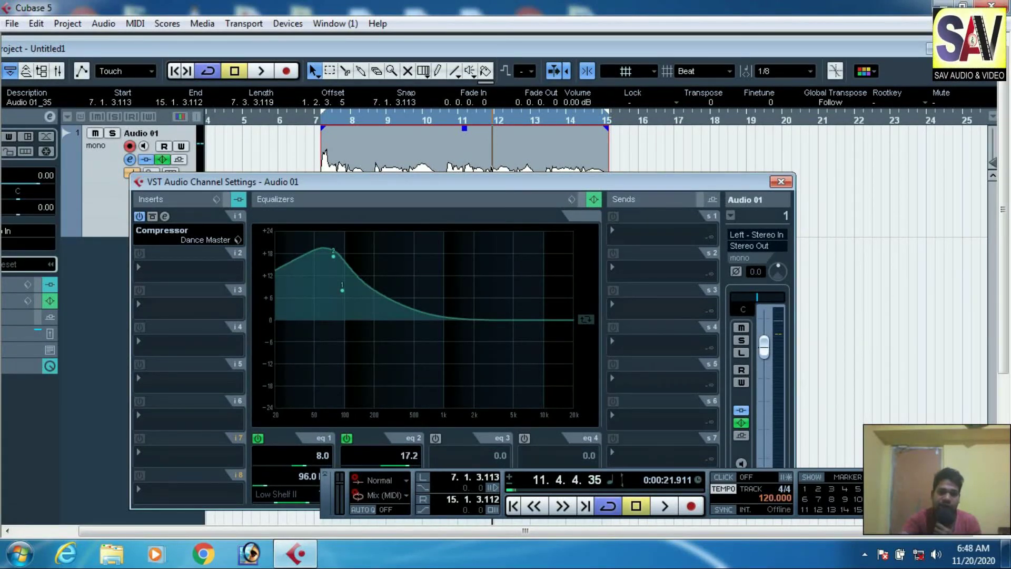
left_click_drag(334, 506, 432, 530)
left_click(347, 438)
left_click(258, 438)
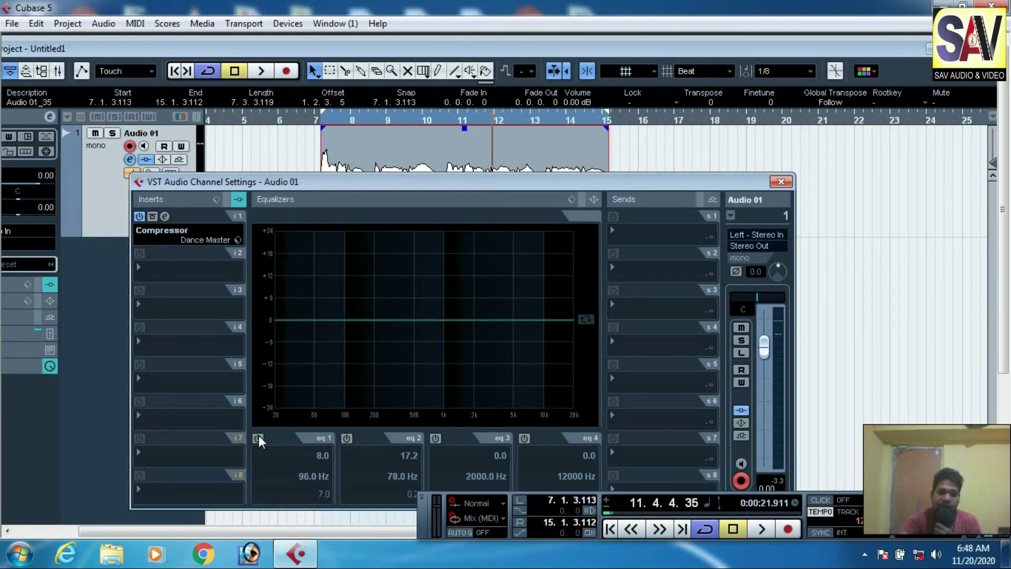
Step: While playing the vocal from bar 7, boost the highs with EQ band 2 by 11.6 dB at 5270 Hz, and close the channel settings
left_click_drag(561, 182, 560, 255)
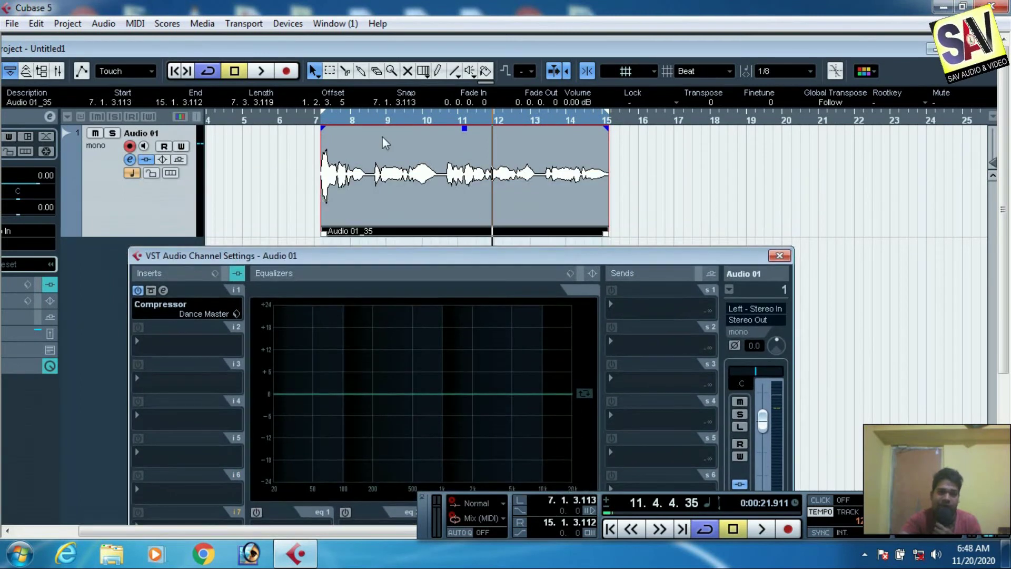
mouse_move(316, 120)
left_mouse_down()
mouse_move(327, 130)
mouse_move(318, 129)
left_mouse_up()
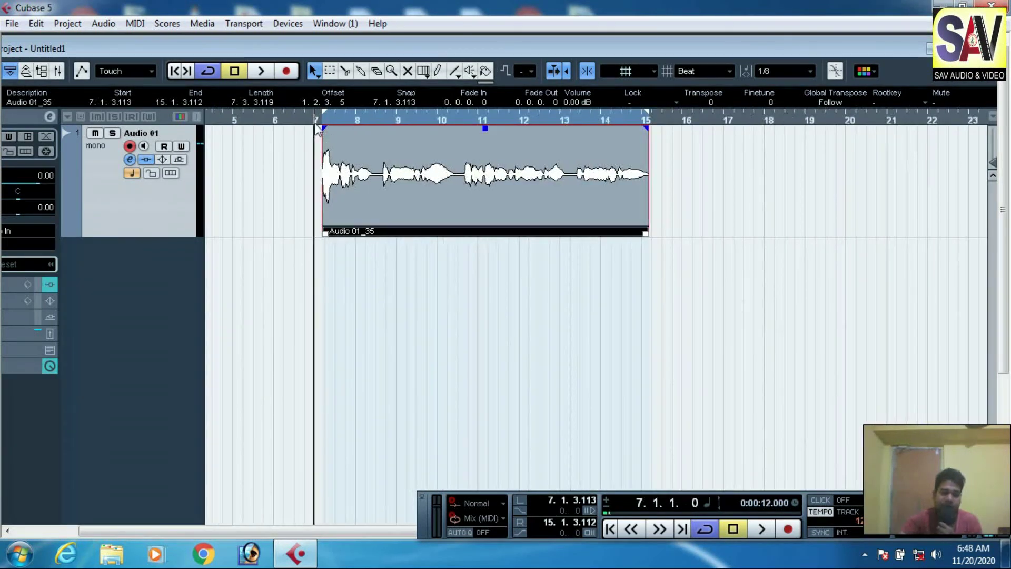
key("space")
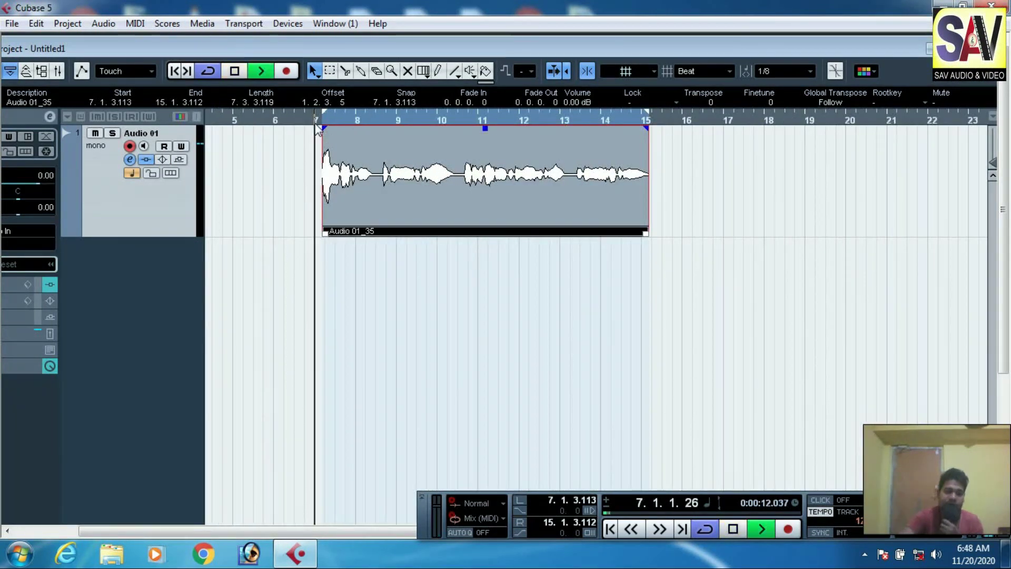
left_click(129, 160)
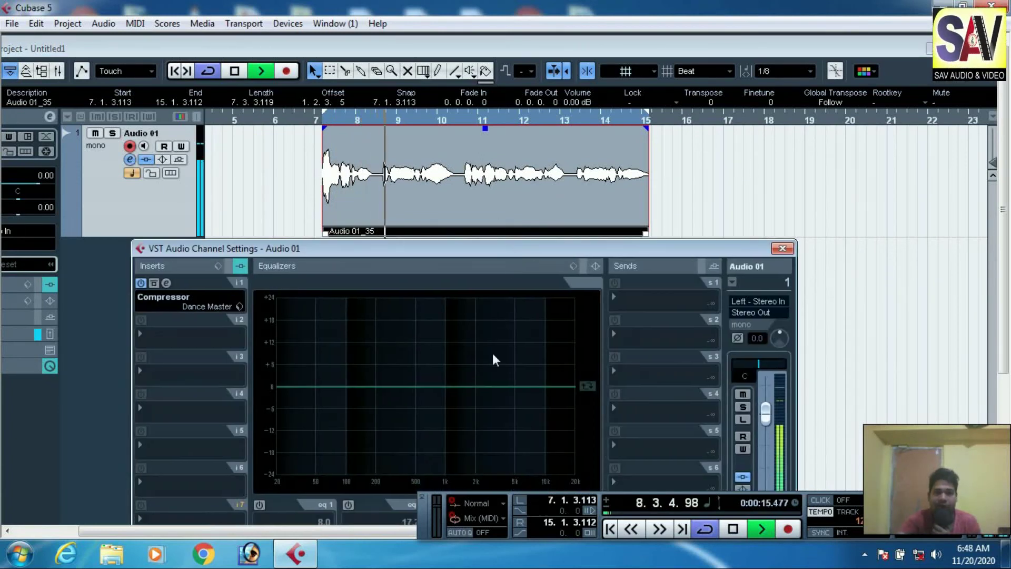
left_click_drag(513, 387, 517, 343)
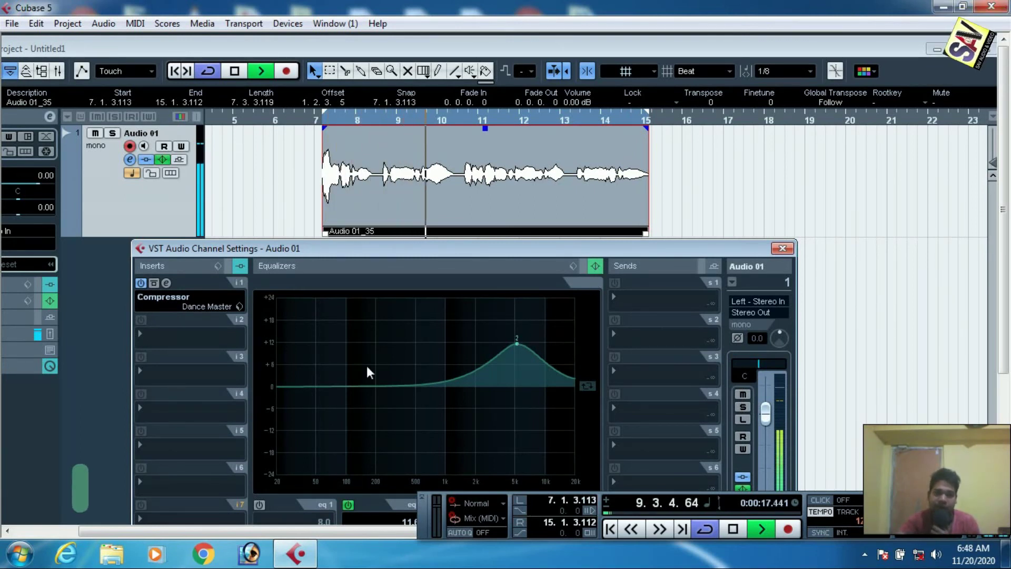
left_click_drag(510, 245, 513, 241)
left_click(785, 245)
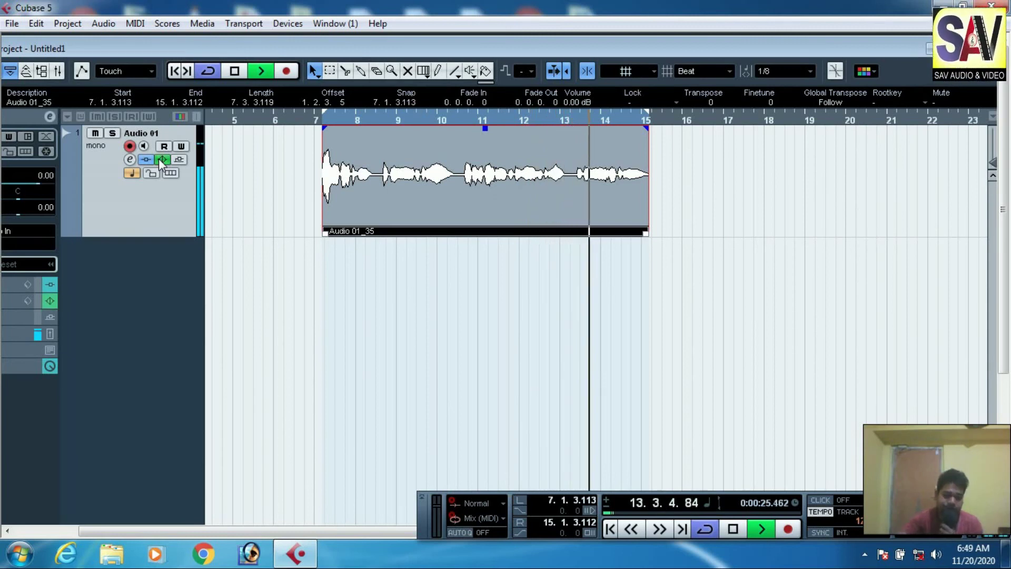
key("space")
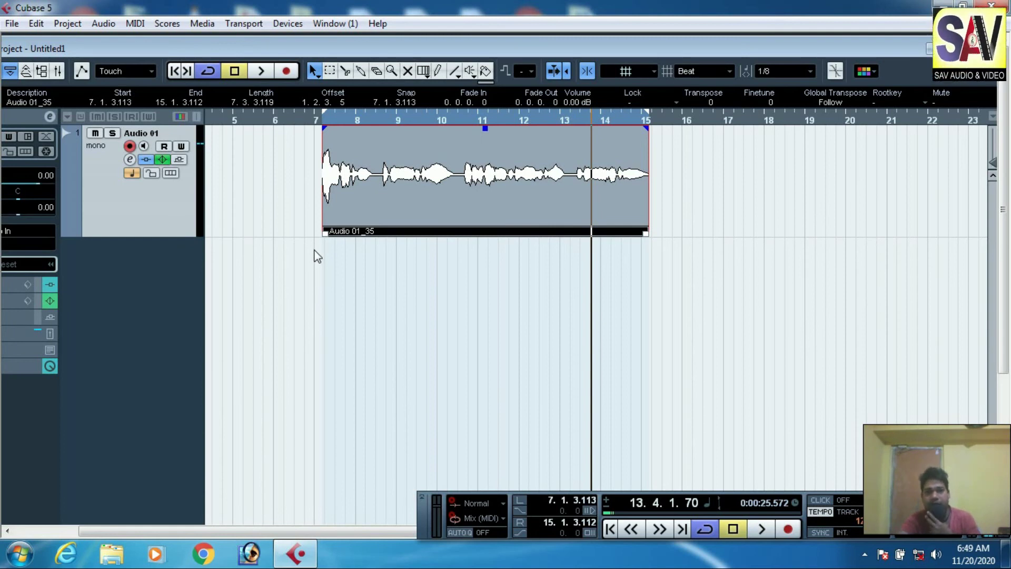
Step: In the Audio 01 channel settings, switch EQ band 2 off and band 1 on, and raise the EQ curve in the low range around 50 Hz
left_click(130, 161)
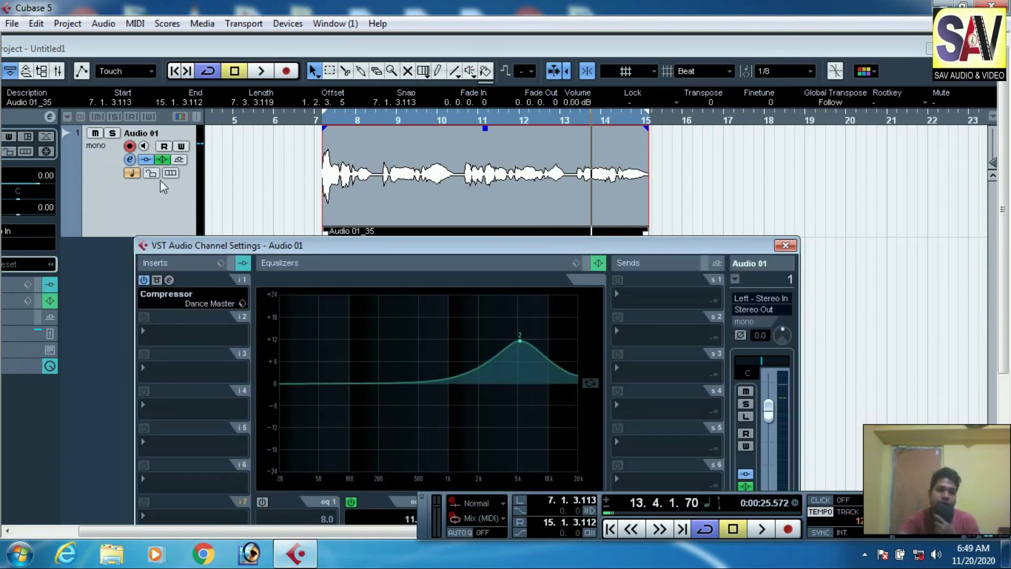
left_click_drag(558, 245, 584, 149)
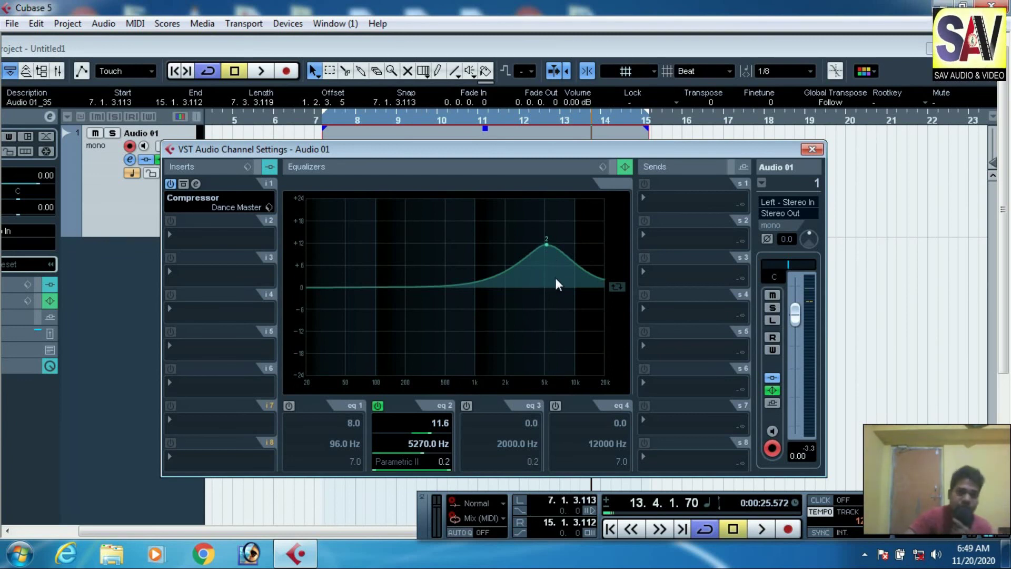
left_click(377, 404)
left_click(289, 405)
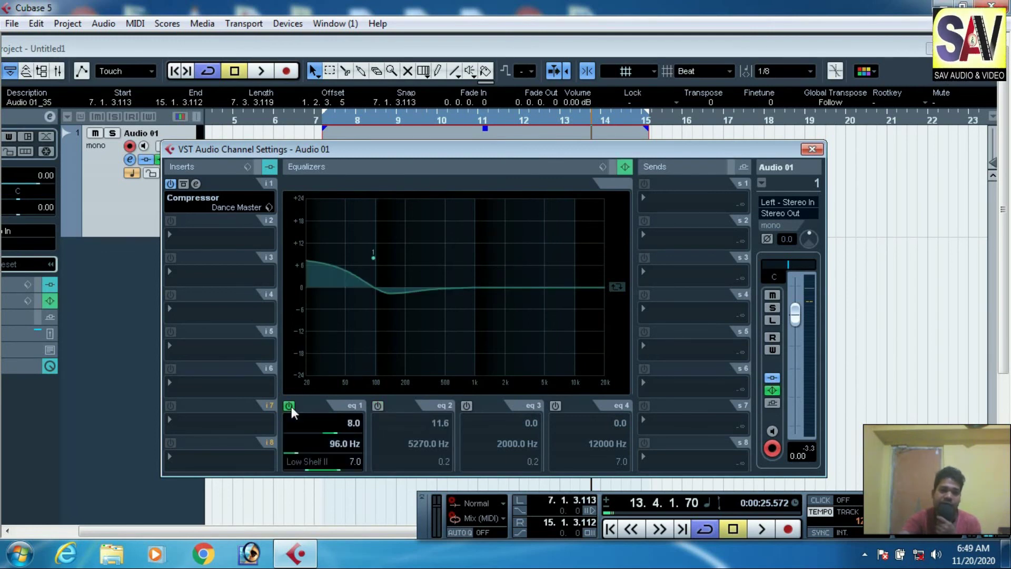
left_click_drag(342, 270, 349, 239)
left_click_drag(399, 160, 403, 198)
Step: Play the vocal's opening from just before bar 7 to hear the bass boost, and stop
left_click(315, 125)
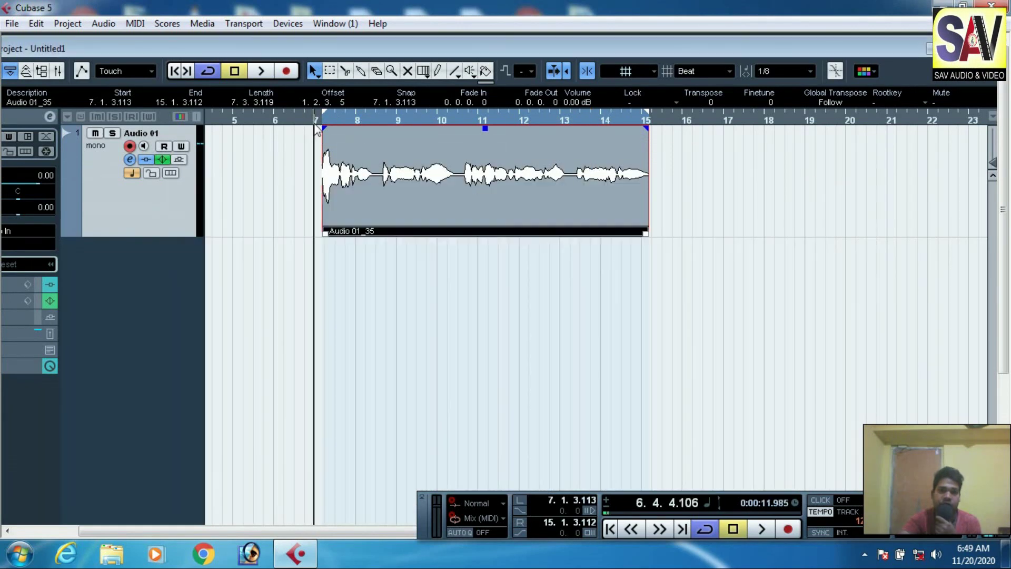
key("space")
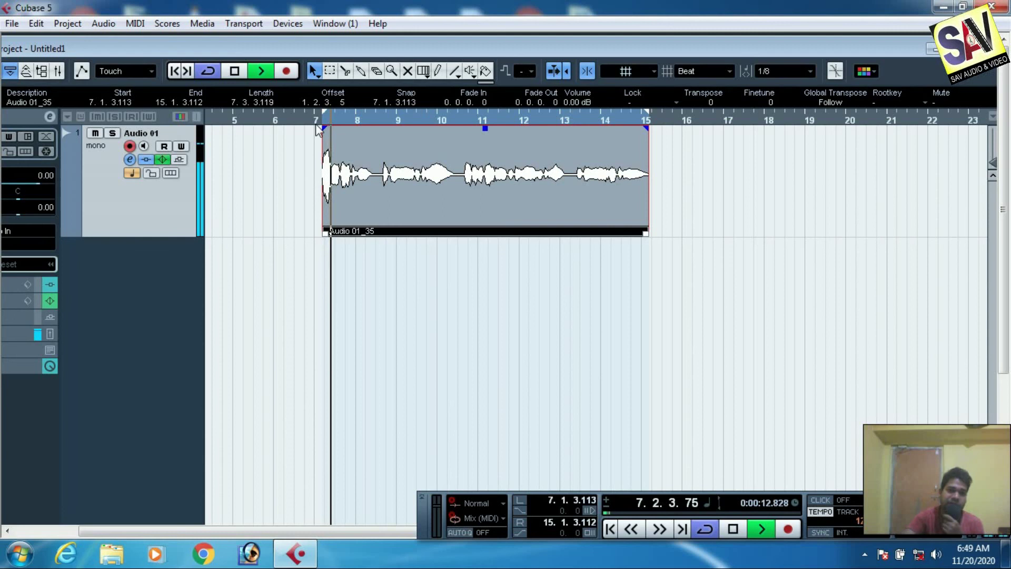
key("space")
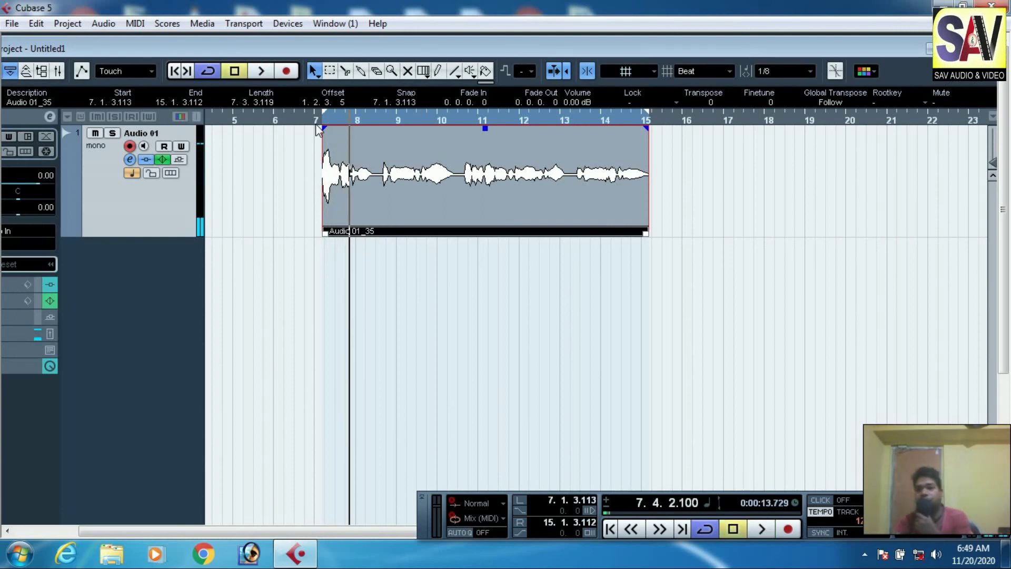